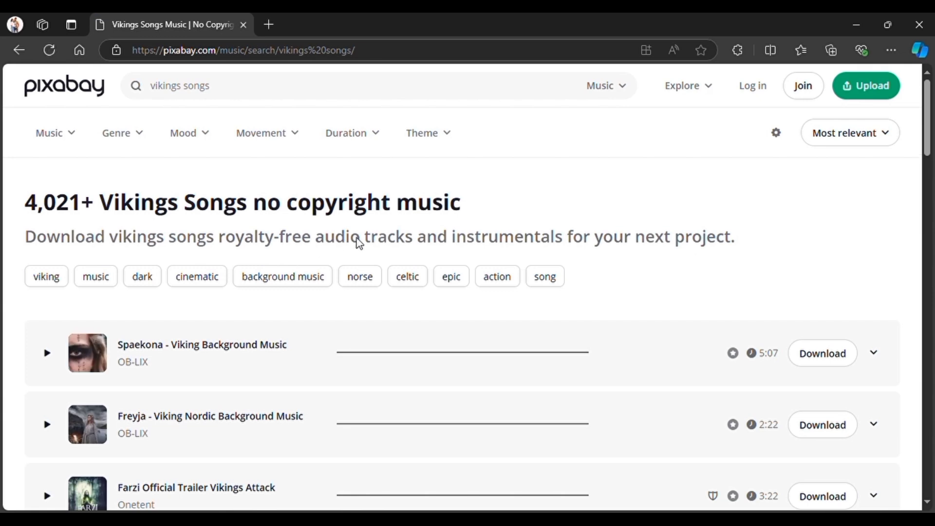
# - Preview the "Spaekona - Viking Background Music" track, skipping ahead in its waveform, and download it
pyautogui.scroll(-1, 361, 285)
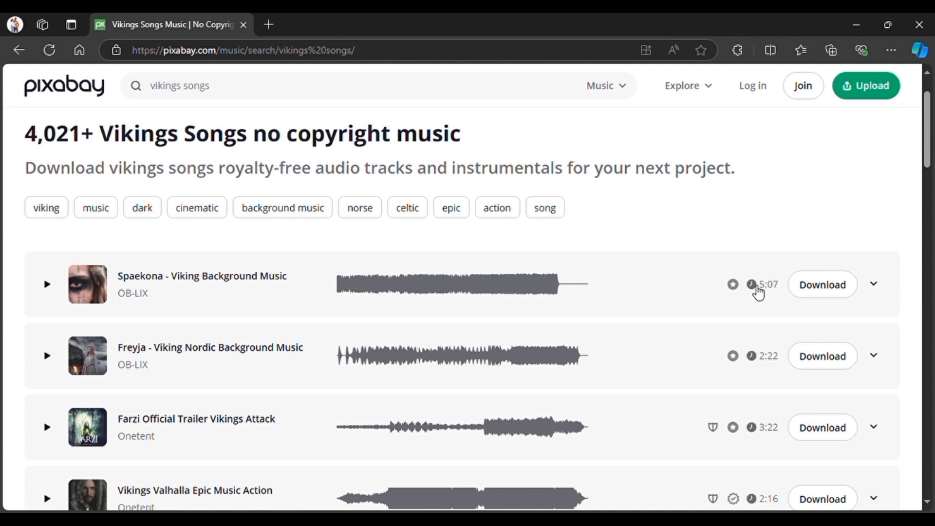
pyautogui.click(48, 284)
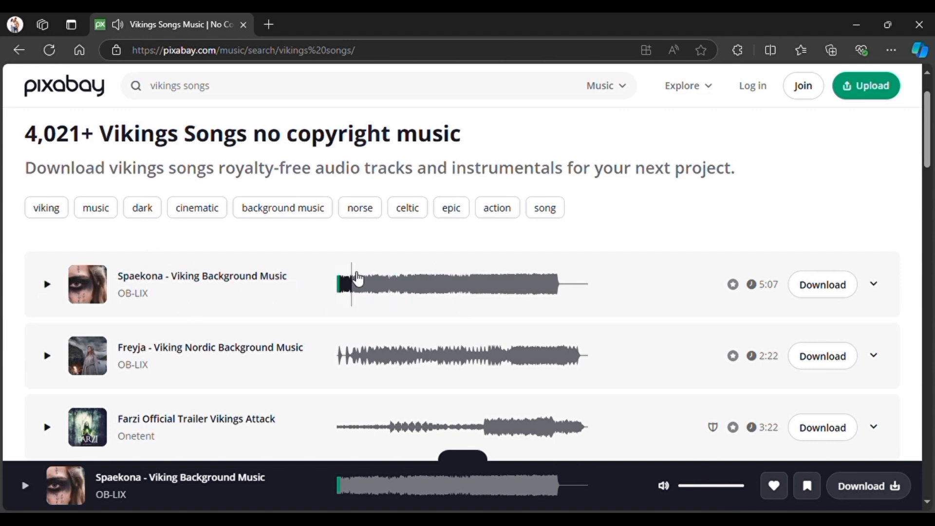
pyautogui.click(376, 286)
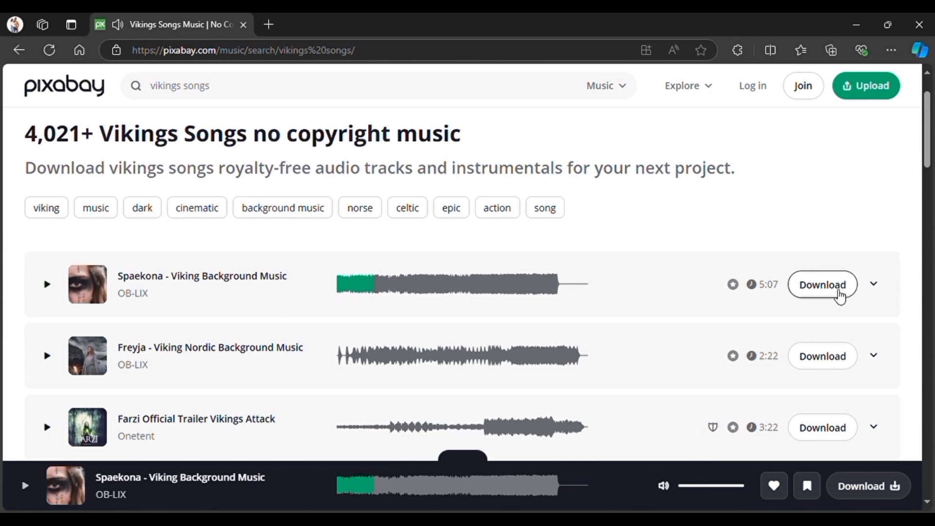
pyautogui.click(839, 295)
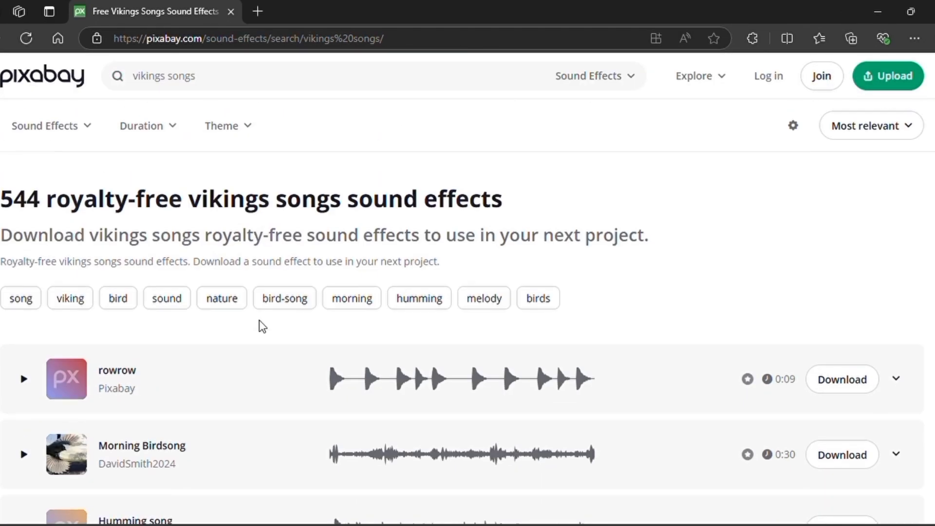
# - Preview the Battle_horn_1 sound effect in the vikings songs results and download it
pyautogui.scroll(-10, 259, 320)
pyautogui.click(26, 172)
pyautogui.click(841, 171)
pyautogui.click(434, 380)
pyautogui.scroll(-1, 429, 195)
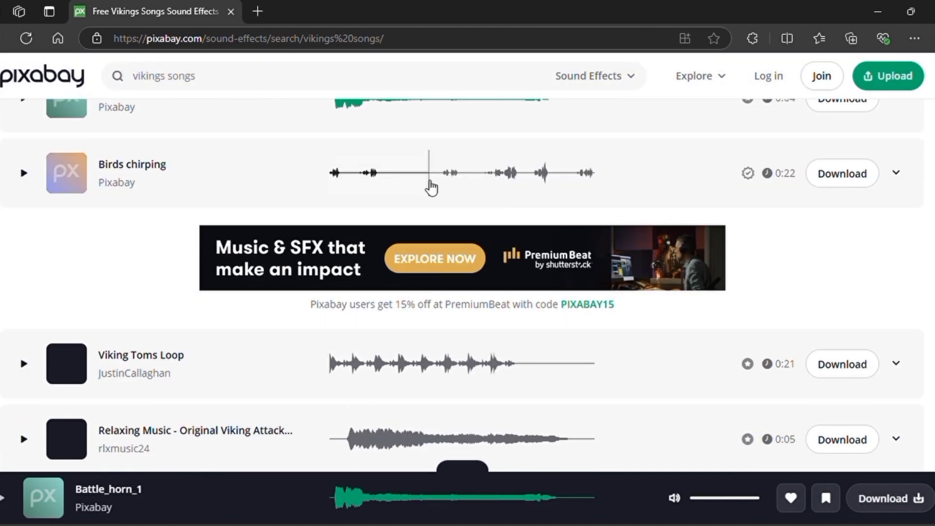
# - Preview the "Birds chirping" sound effect, download it, and dismiss the thank-you dialog
pyautogui.click(25, 173)
pyautogui.click(842, 173)
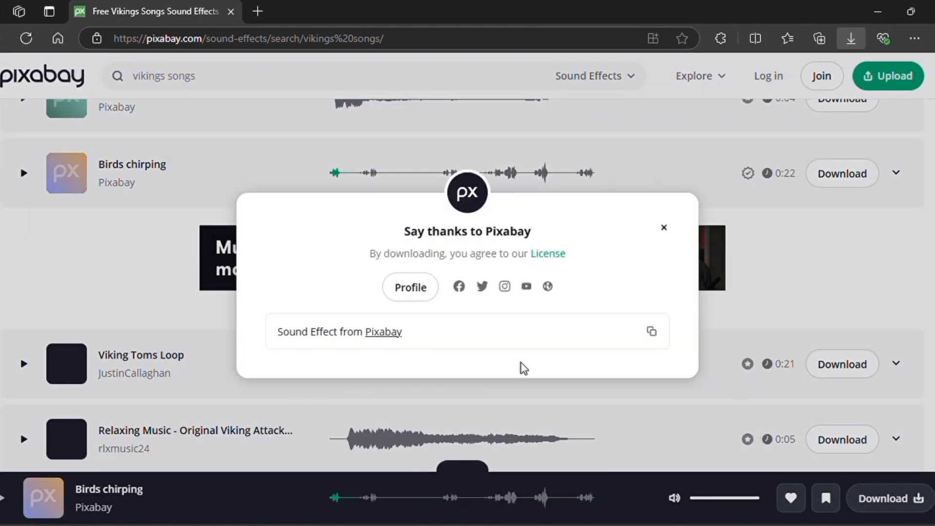
pyautogui.click(705, 233)
# - Search the sound effects library for "vikings battle"
pyautogui.scroll(-10, 503, 328)
pyautogui.click(217, 82)
pyautogui.press('BackSpace')
pyautogui.press('BackSpace')
pyautogui.press('BackSpace')
pyautogui.press('BackSpace')
pyautogui.press('BackSpace')
pyautogui.write('battle')
pyautogui.press('Return')
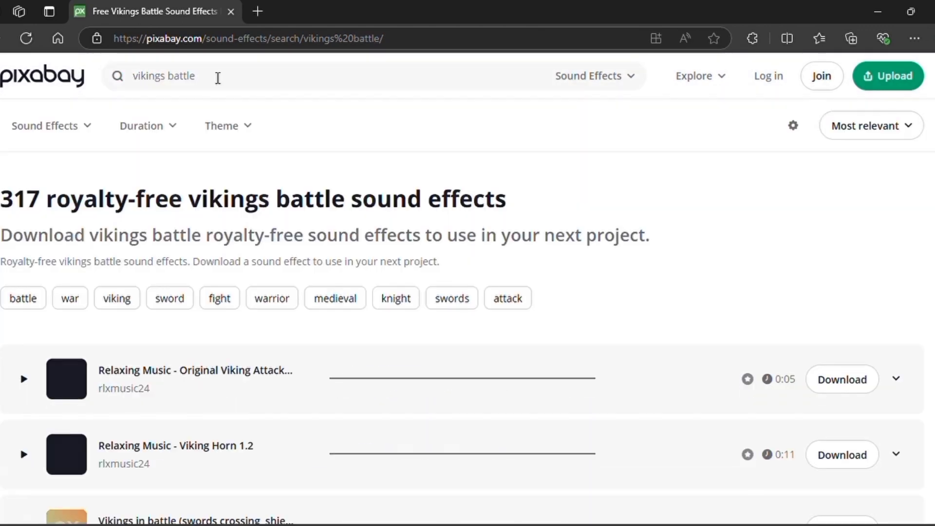
# - Preview and download the "Relaxing Music - Original Viking Attacking" sound effect by rlxmusic24
pyautogui.scroll(-3, 217, 78)
pyautogui.click(24, 233)
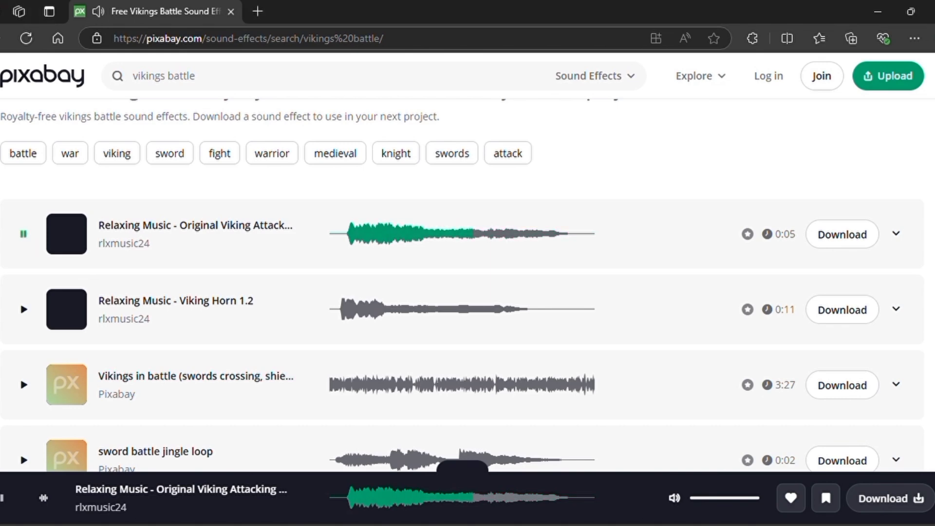
pyautogui.click(841, 235)
pyautogui.press('Escape')
# - Preview "Relaxing Music - Viking Horn 1.2", and preview and download "Vikings in battle (swords crossing, shields ...)"
pyautogui.click(23, 310)
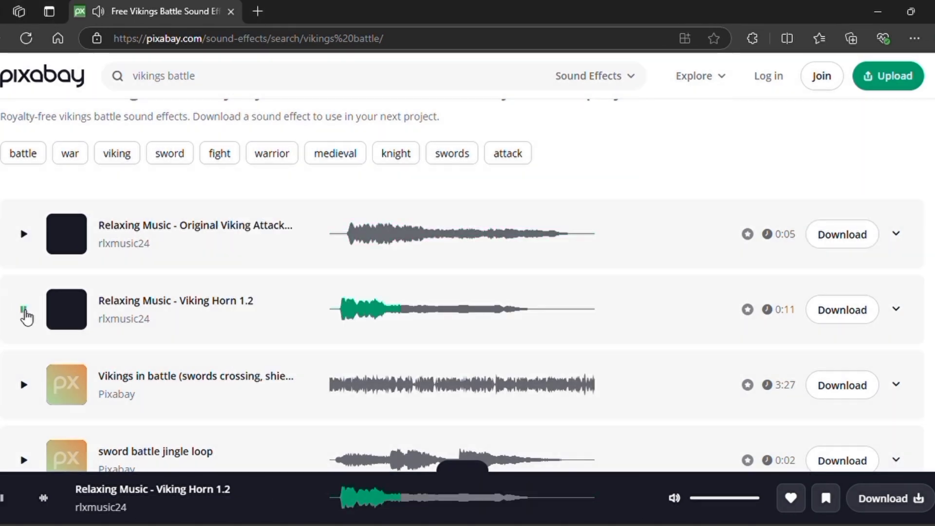
pyautogui.click(24, 385)
pyautogui.click(839, 385)
pyautogui.click(665, 232)
# - Browse further through the vikings battle results and preview the "Battle Screaming" sound effect
pyautogui.scroll(-10, 477, 342)
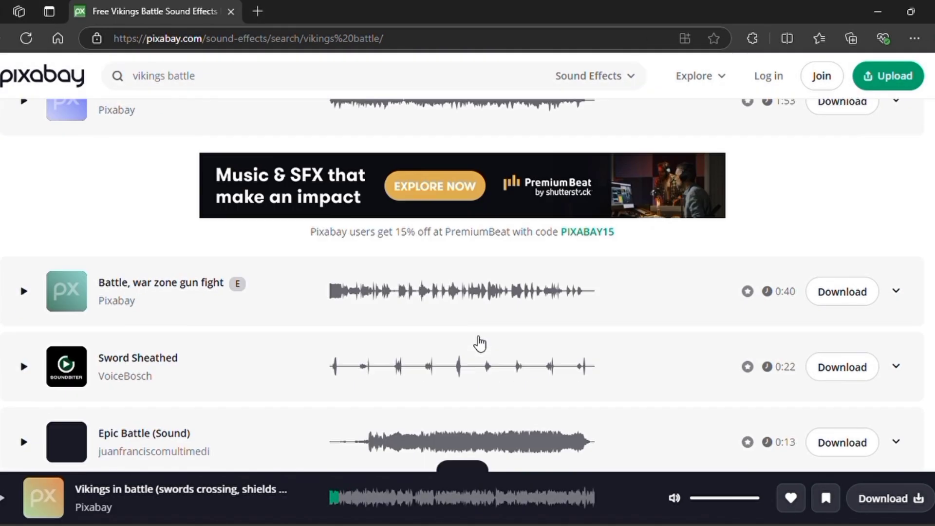
pyautogui.scroll(8, 478, 343)
pyautogui.scroll(-15, 480, 343)
pyautogui.click(24, 259)
# - Search the sound effects library for "sea waves"
pyautogui.scroll(20, 296, 273)
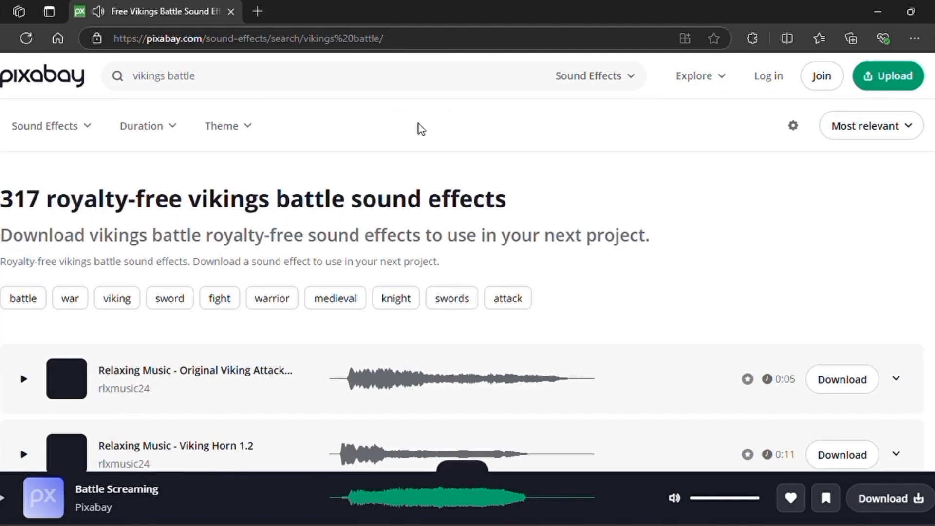
pyautogui.tripleClick(219, 77)
pyautogui.write('SEA')
pyautogui.click(265, 169)
# - Preview the first two sea waves sound effects and download the "Sea waves" one by Pixabay
pyautogui.click(25, 306)
pyautogui.click(26, 381)
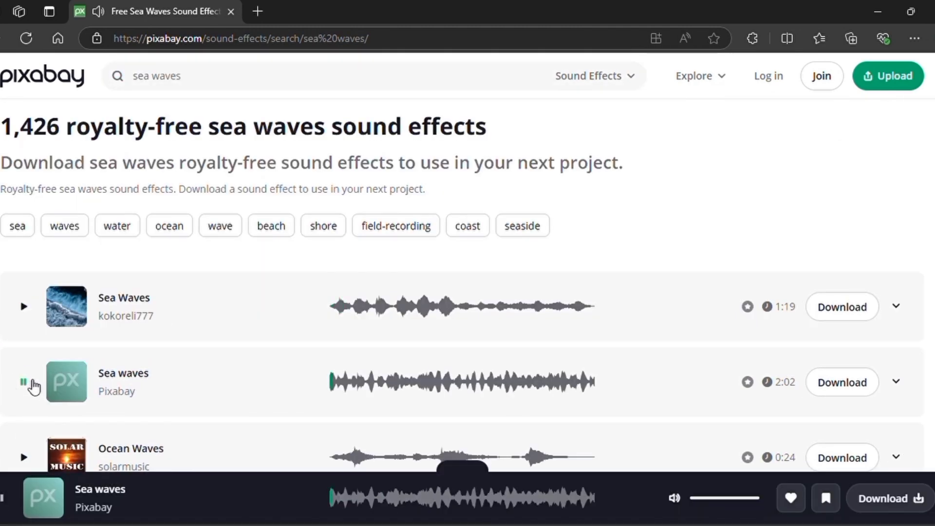
pyautogui.click(842, 382)
pyautogui.click(664, 228)
pyautogui.scroll(-5, 637, 335)
pyautogui.scroll(8, 636, 336)
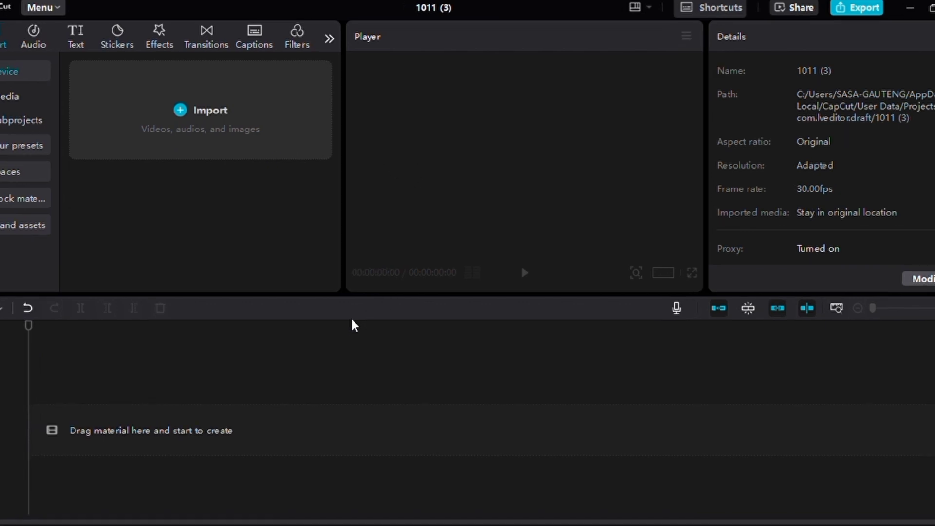
# - Switch to CapCut, import the Viking video clips and audio files, and add all the selected media to the timeline
pyautogui.click(466, 310)
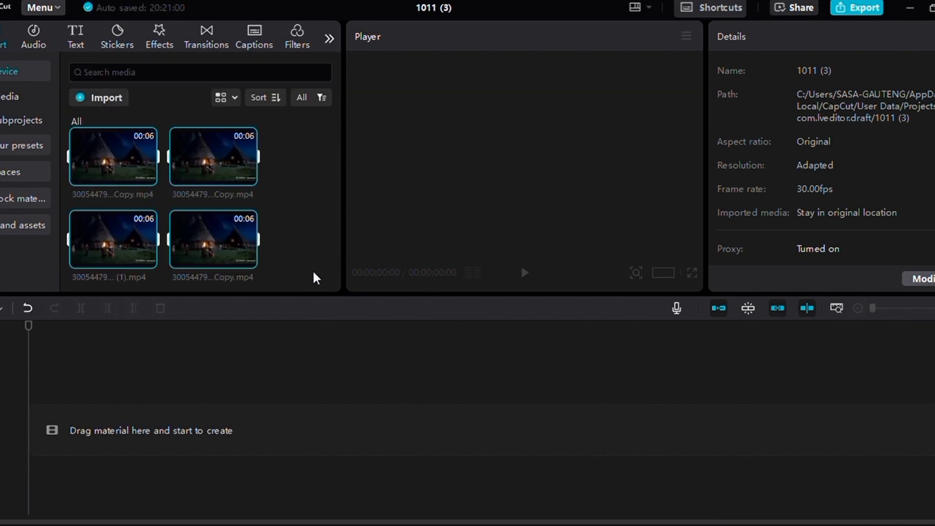
pyautogui.scroll(-5, 316, 277)
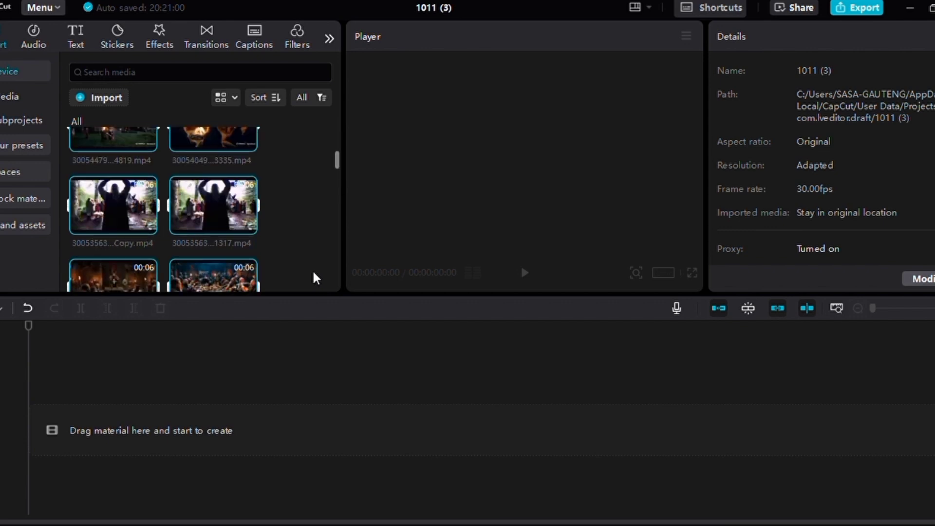
pyautogui.scroll(-4, 316, 277)
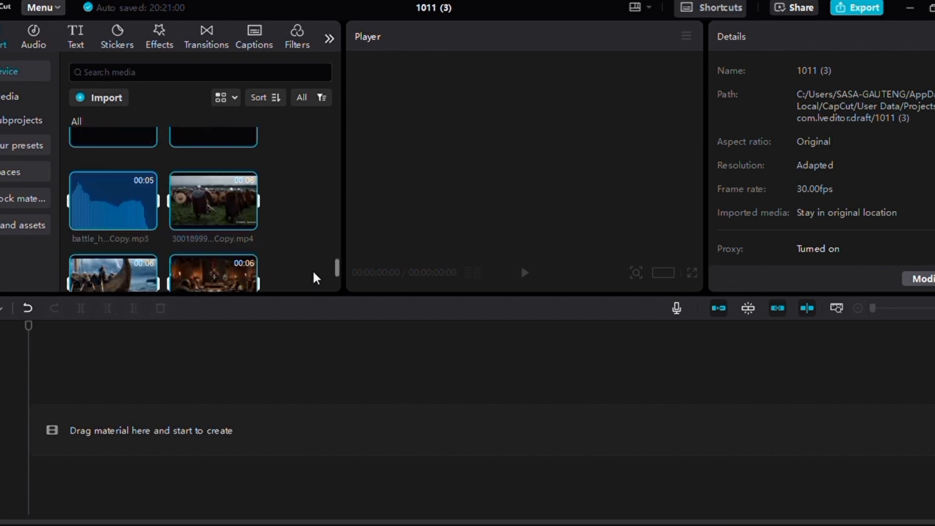
pyautogui.scroll(9, 316, 278)
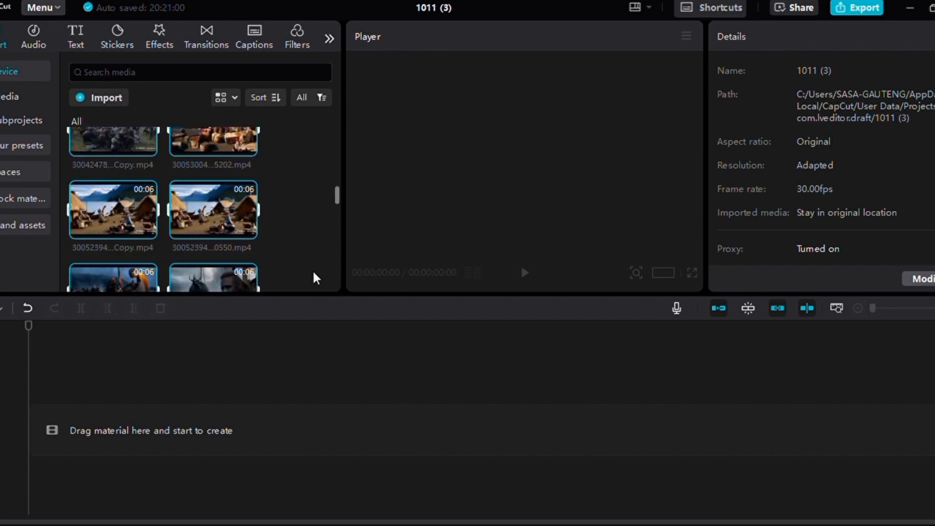
pyautogui.scroll(-9, 329, 234)
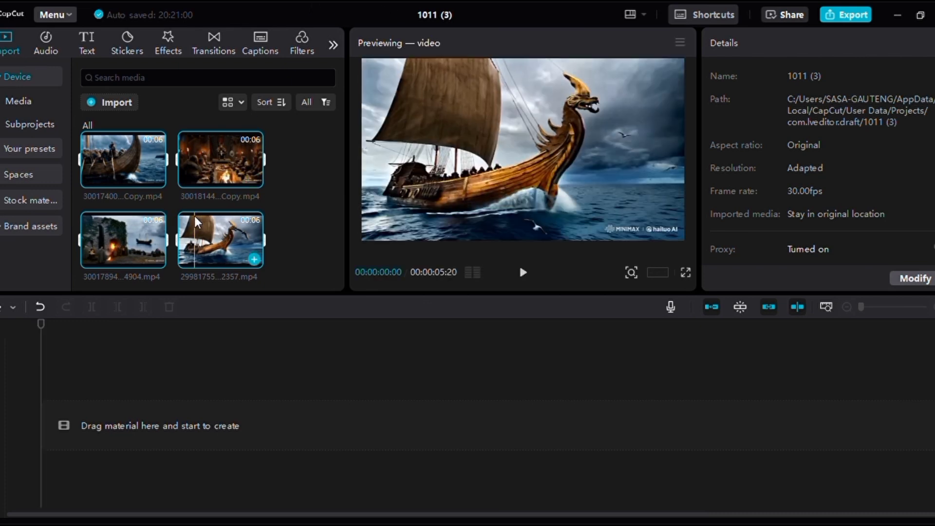
pyautogui.scroll(-5, 197, 222)
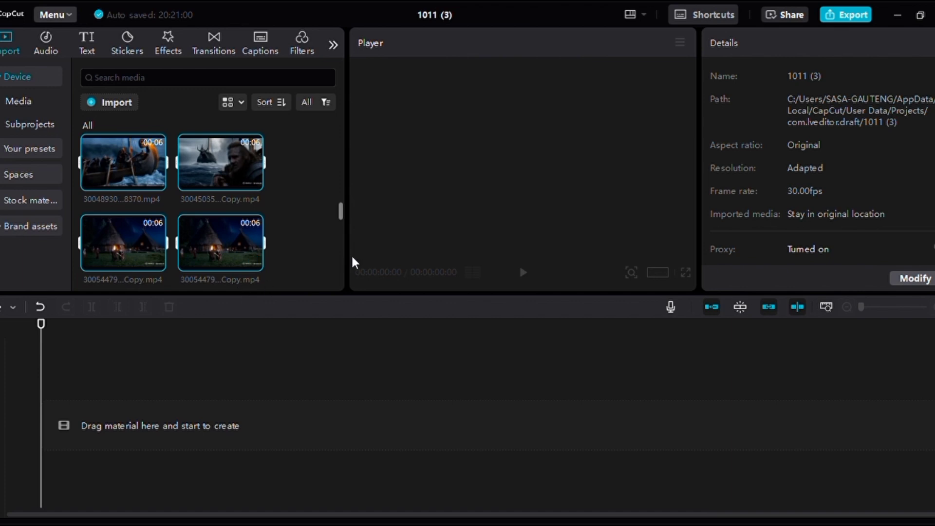
pyautogui.scroll(-5, 320, 265)
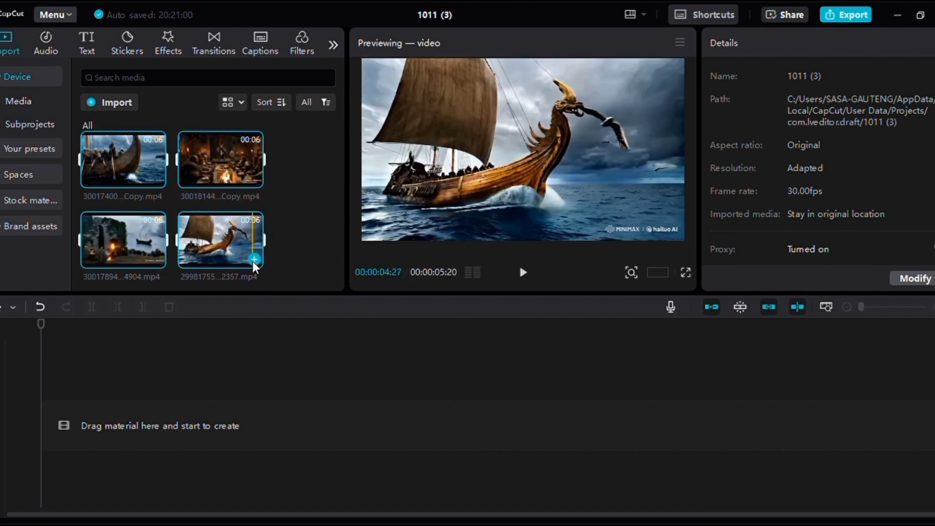
pyautogui.click(254, 259)
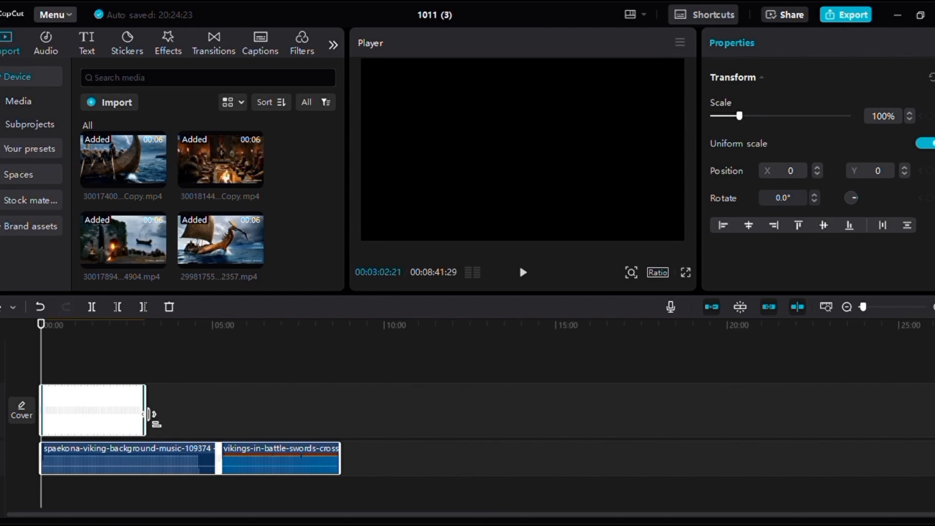
# - Play back the opening ship scene from about 00:00:03 to check the clips and sound effects together
pyautogui.click(522, 272)
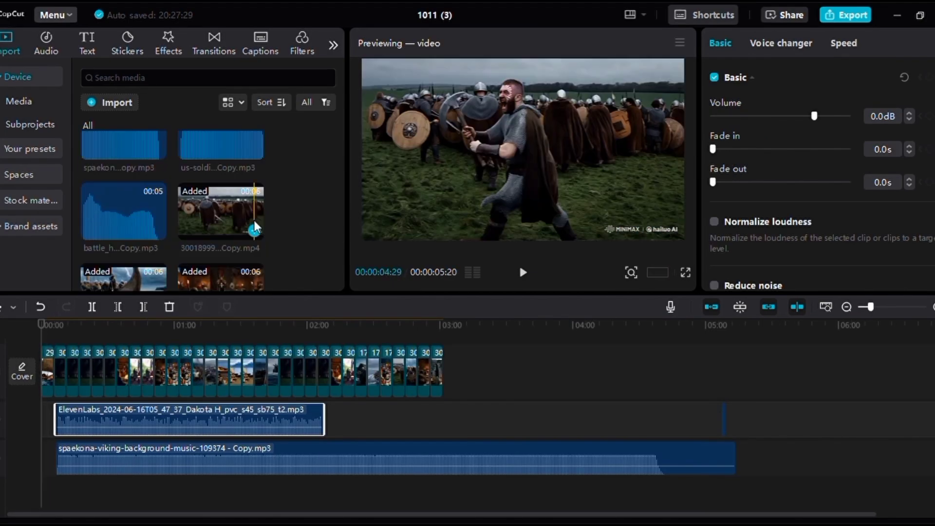
pyautogui.click(60, 370)
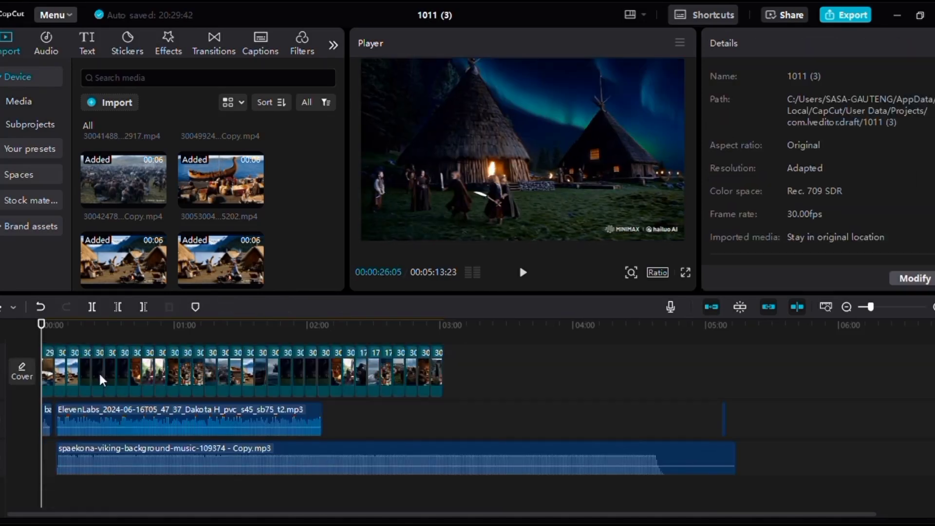
pyautogui.moveTo(870, 307); pyautogui.dragTo(885, 307)
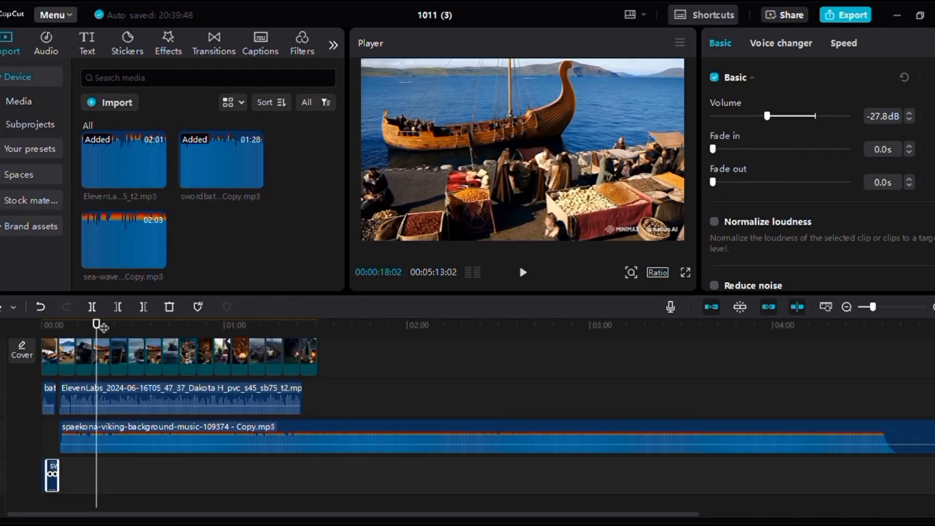
pyautogui.moveTo(100, 327); pyautogui.dragTo(52, 326)
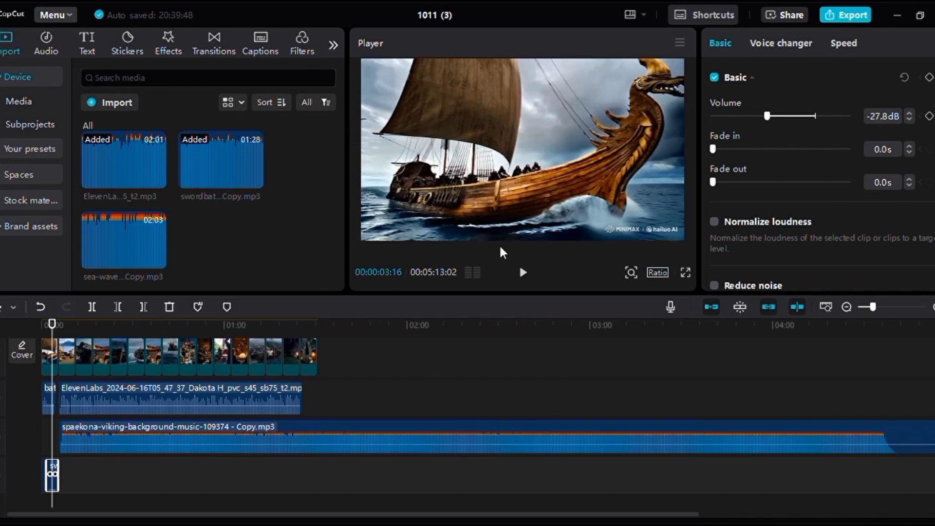
pyautogui.click(523, 274)
pyautogui.click(523, 274)
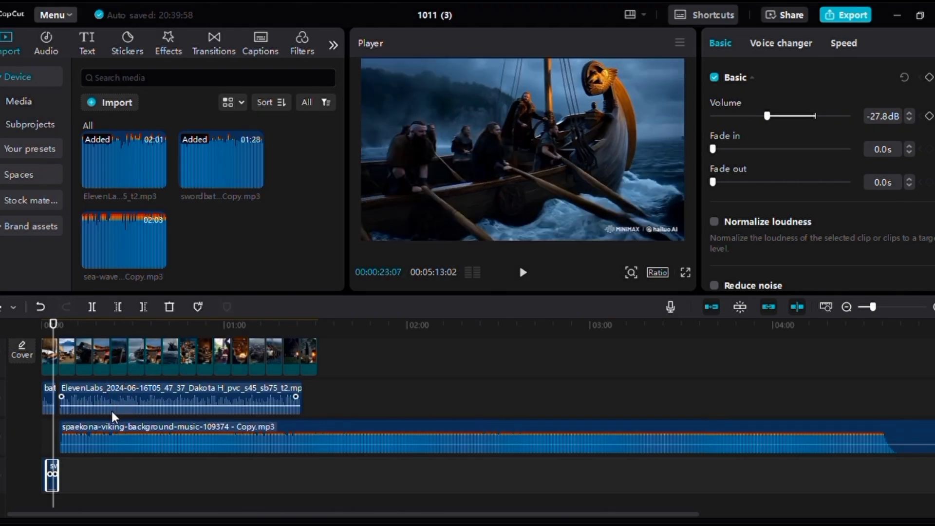
# - Paste a copy of the swordbattle sound clip at about 00:00:23 and extend its end across the rowing ship scene
pyautogui.click(115, 475)
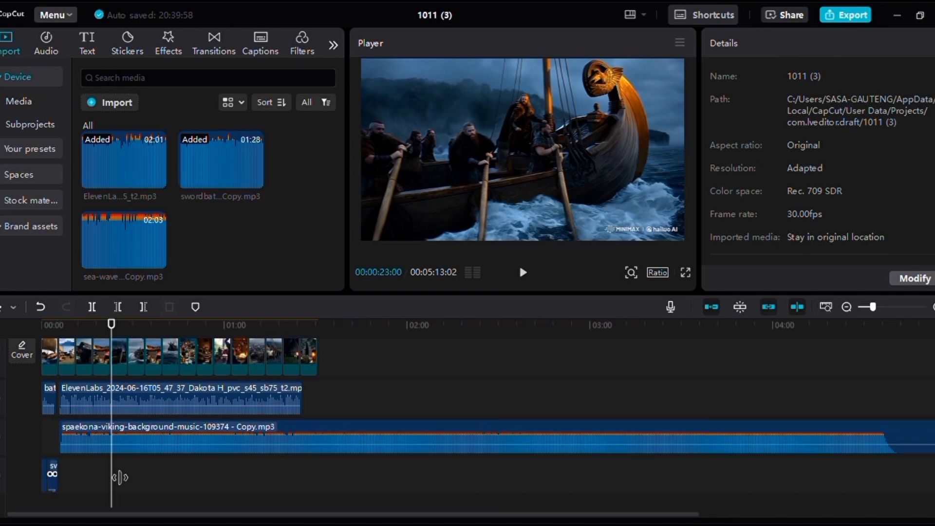
pyautogui.rightClick(119, 477)
pyautogui.click(126, 469)
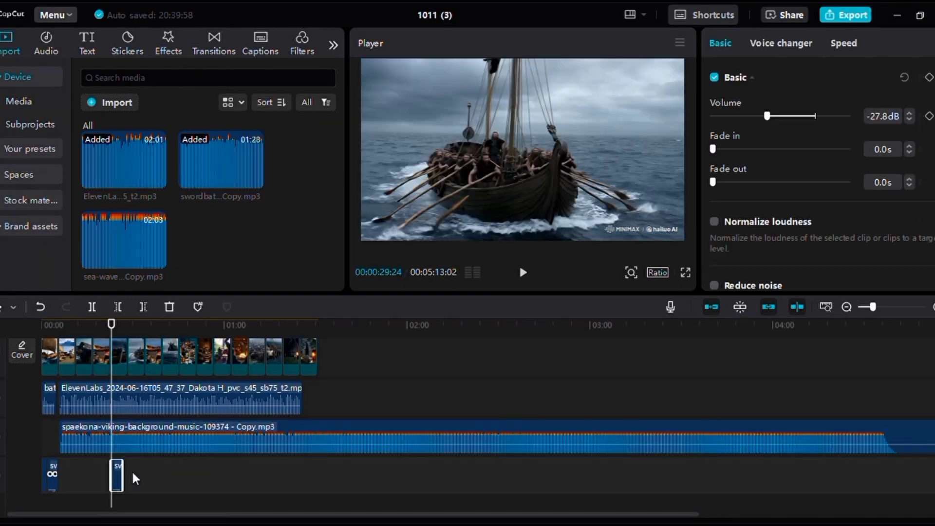
pyautogui.moveTo(122, 484); pyautogui.dragTo(149, 482)
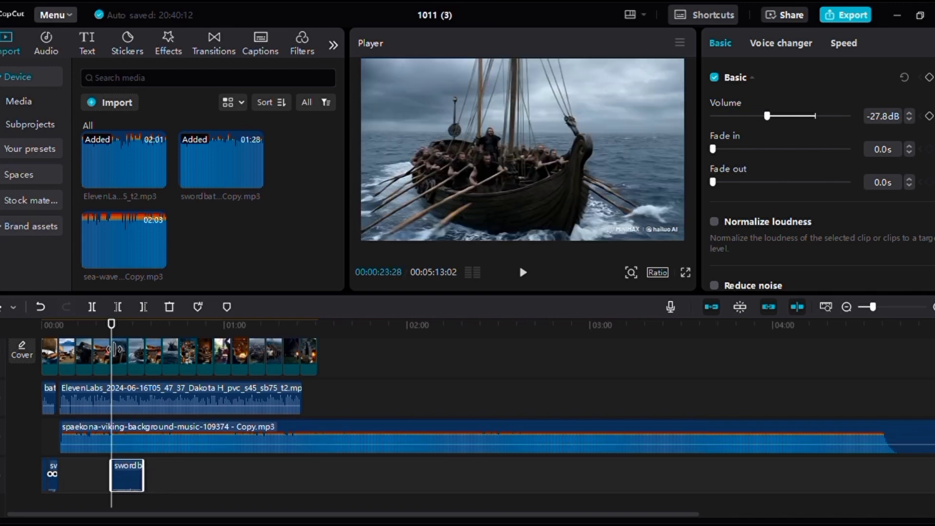
# - Play the harbour market scene from about 00:00:17 and slightly shorten its video clip
pyautogui.moveTo(113, 349); pyautogui.dragTo(101, 334)
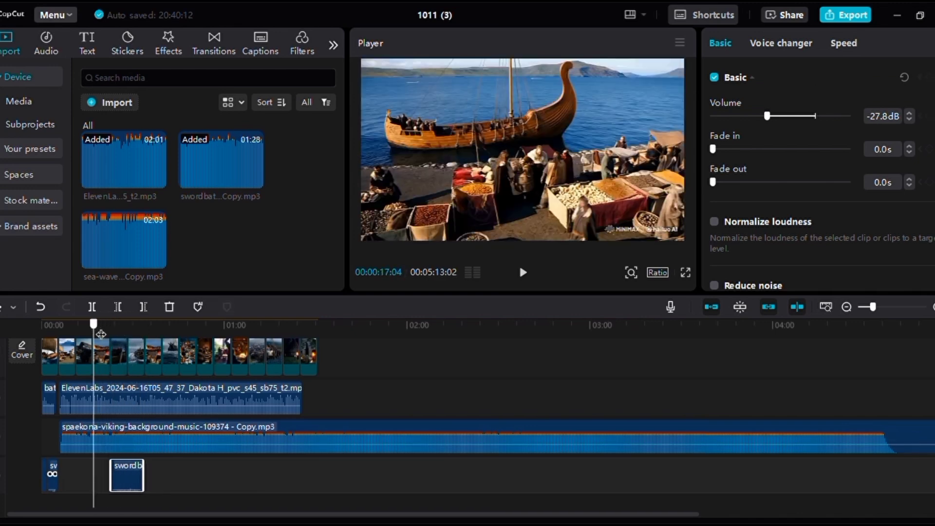
pyautogui.click(523, 272)
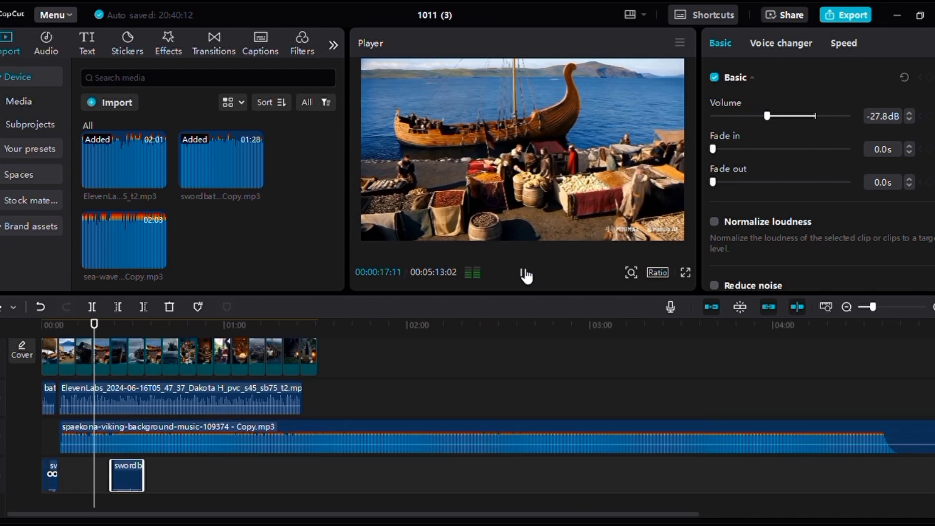
pyautogui.click(523, 272)
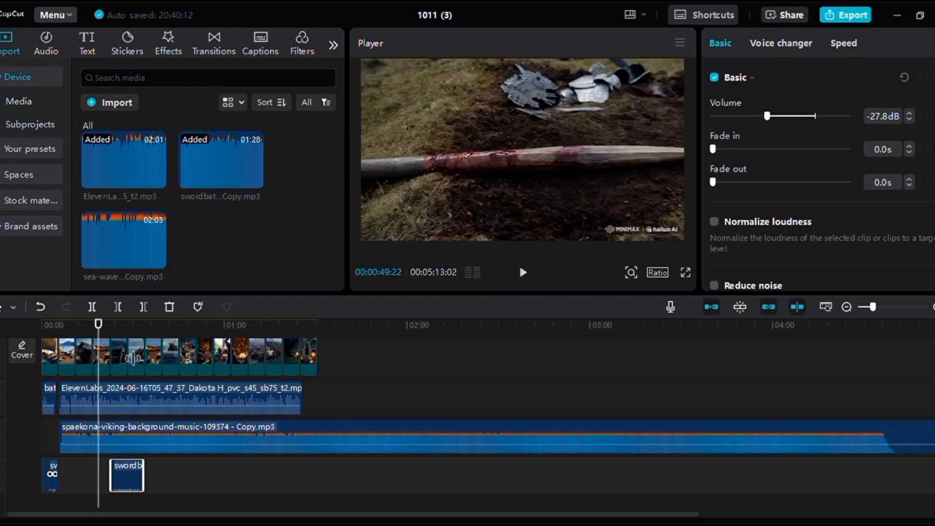
pyautogui.click(108, 360)
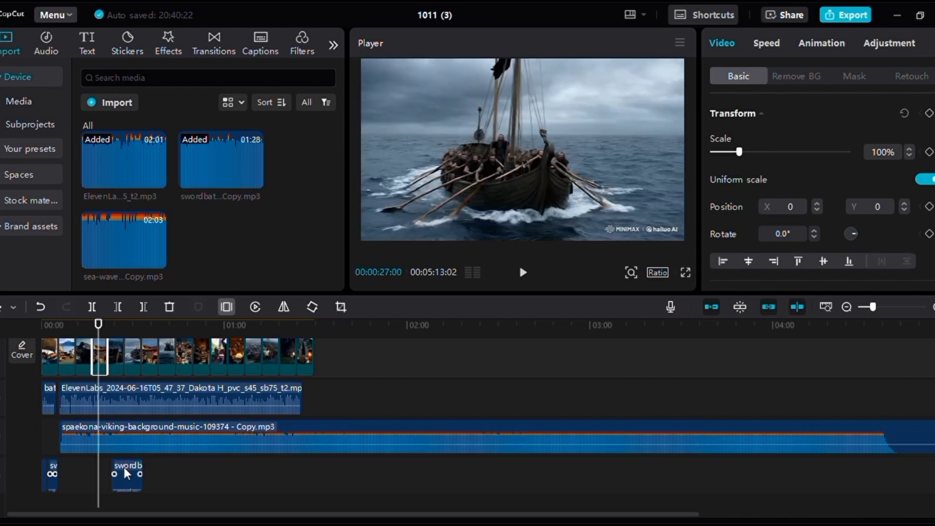
# - Move the swordbattle sound clip to the track above the background music and add another swordbattle clip at about 00:01:22
pyautogui.moveTo(125, 472); pyautogui.dragTo(131, 396)
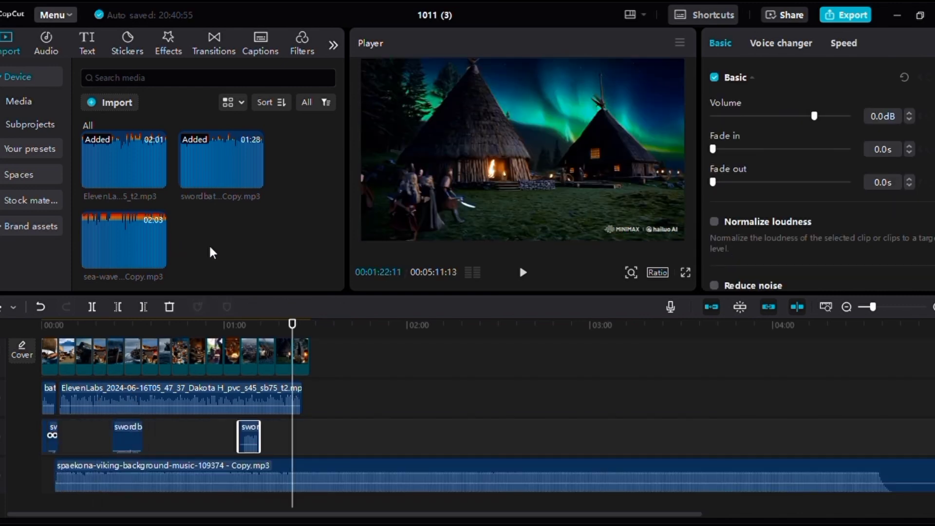
pyautogui.click(258, 190)
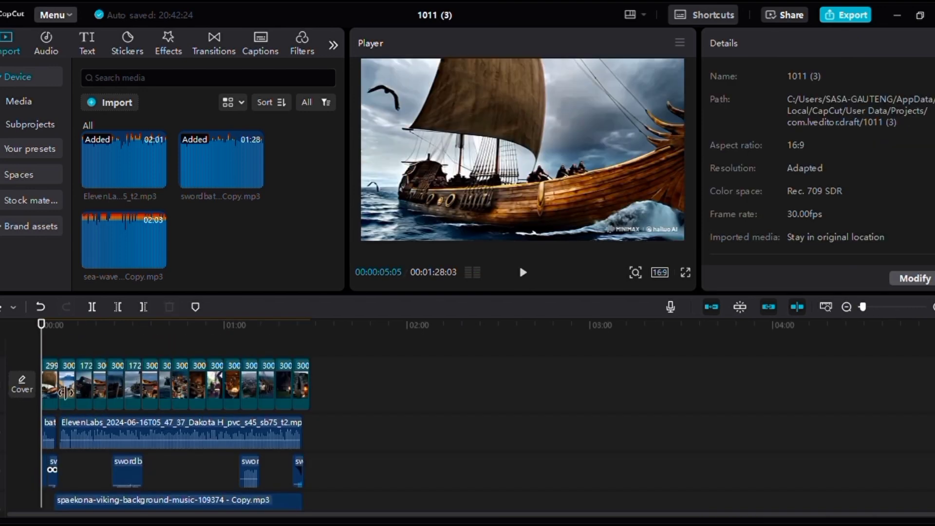
# - Add the Mix transition between the opening ship clip and the village clip
pyautogui.click(63, 389)
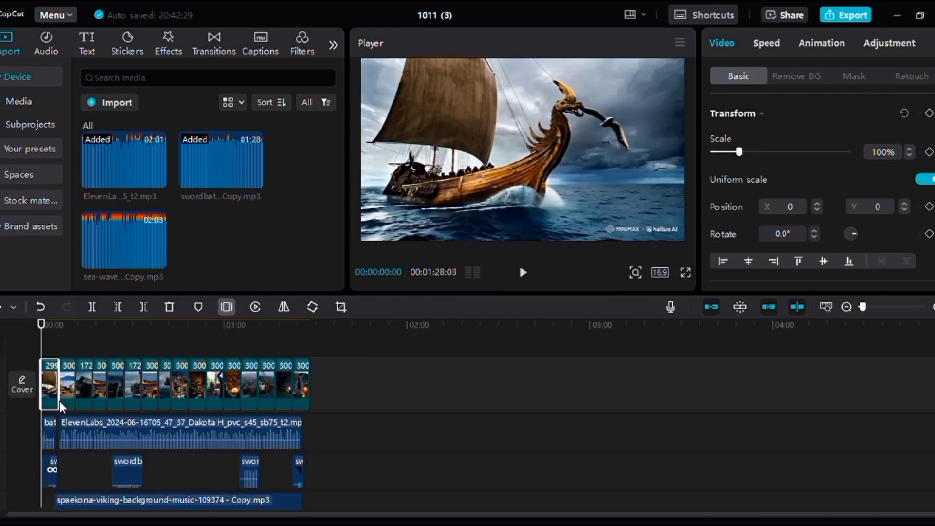
pyautogui.click(212, 49)
pyautogui.click(348, 378)
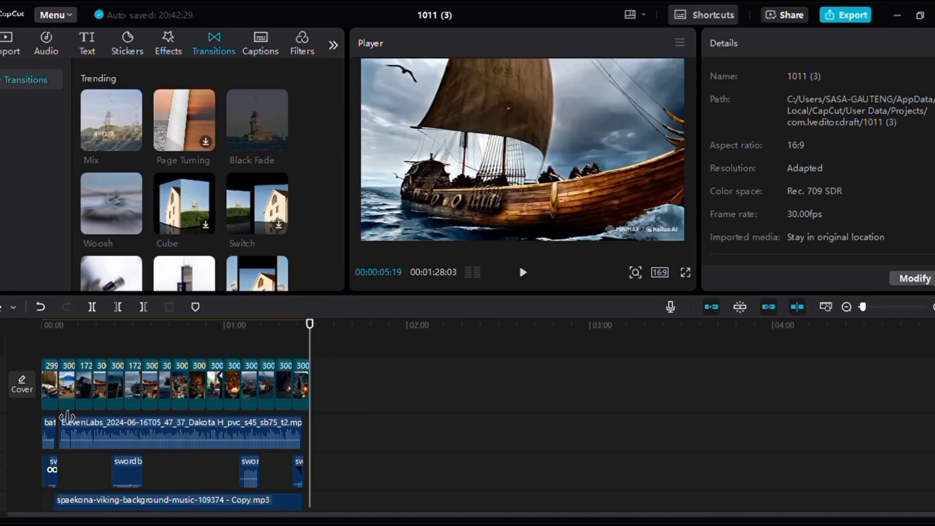
pyautogui.click(58, 406)
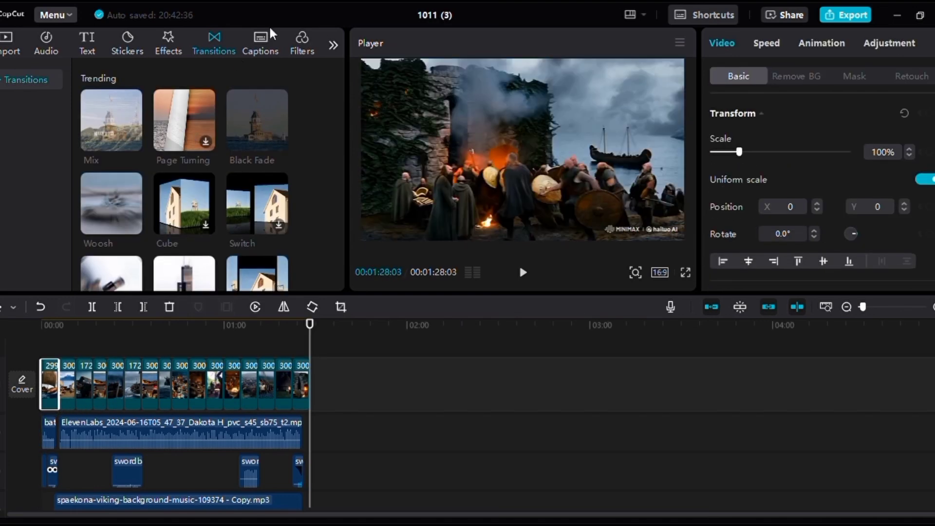
pyautogui.click(133, 143)
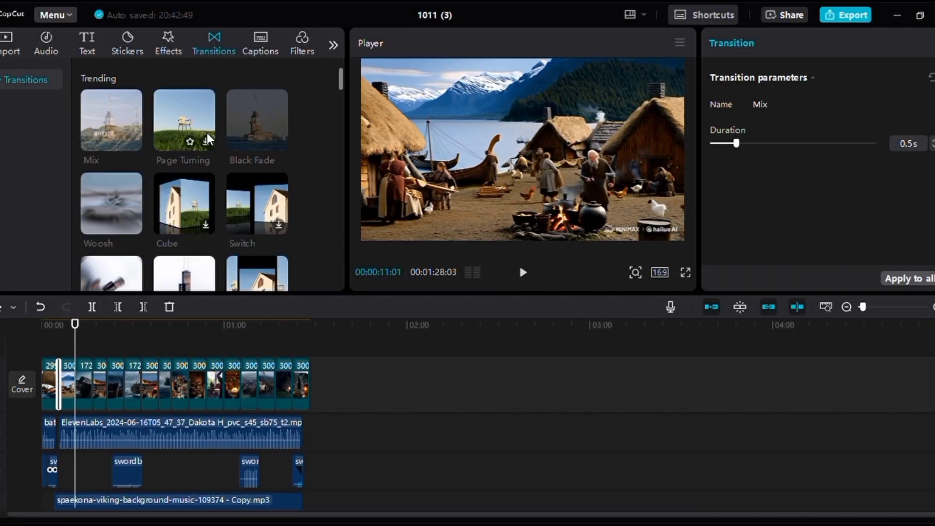
# - Add transitions at the next cuts on the video track, using Mix at about 00:00:33
pyautogui.scroll(-2, 184, 214)
pyautogui.click(106, 324)
pyautogui.click(122, 323)
pyautogui.click(204, 261)
pyautogui.scroll(2, 131, 146)
pyautogui.click(132, 143)
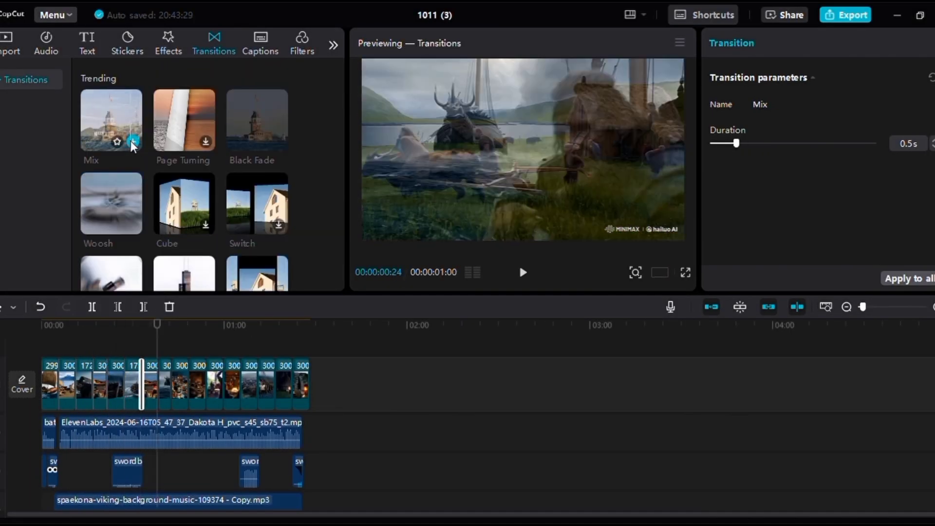
# - Lengthen the transition at the cut near 00:00:43 and add another transition near 00:00:49
pyautogui.click(172, 324)
pyautogui.moveTo(736, 144); pyautogui.dragTo(872, 143)
pyautogui.click(189, 324)
pyautogui.click(132, 77)
# - Add transitions at the cuts near 00:01:00 and 00:01:06, using Black Fade at the second one
pyautogui.click(224, 324)
pyautogui.click(132, 77)
pyautogui.click(241, 323)
pyautogui.scroll(1, 257, 141)
pyautogui.click(278, 141)
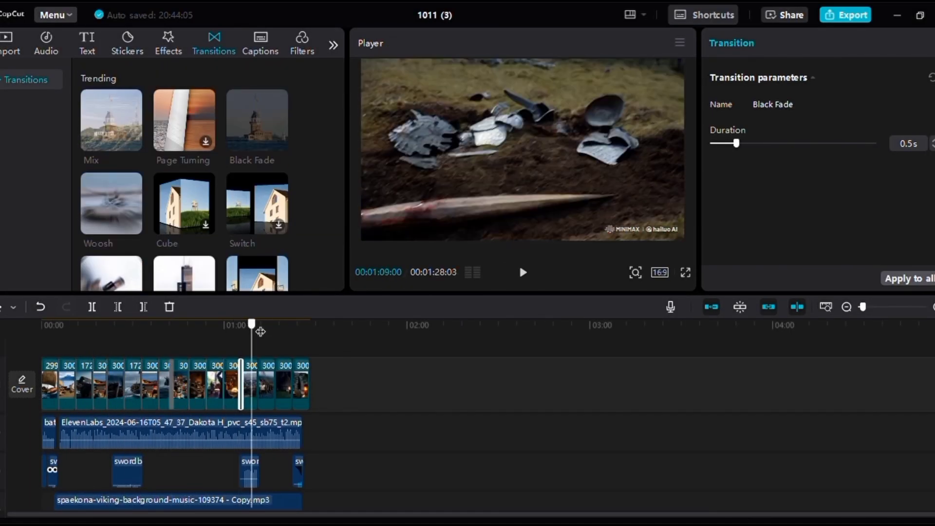
# - Add transitions at the remaining cuts, with Black Fade before the final clip, and play the video from the start
pyautogui.scroll(-4, 257, 146)
pyautogui.click(278, 132)
pyautogui.click(275, 323)
pyautogui.scroll(4, 184, 185)
pyautogui.click(132, 77)
pyautogui.click(291, 324)
pyautogui.click(279, 77)
pyautogui.click(43, 323)
pyautogui.click(523, 275)
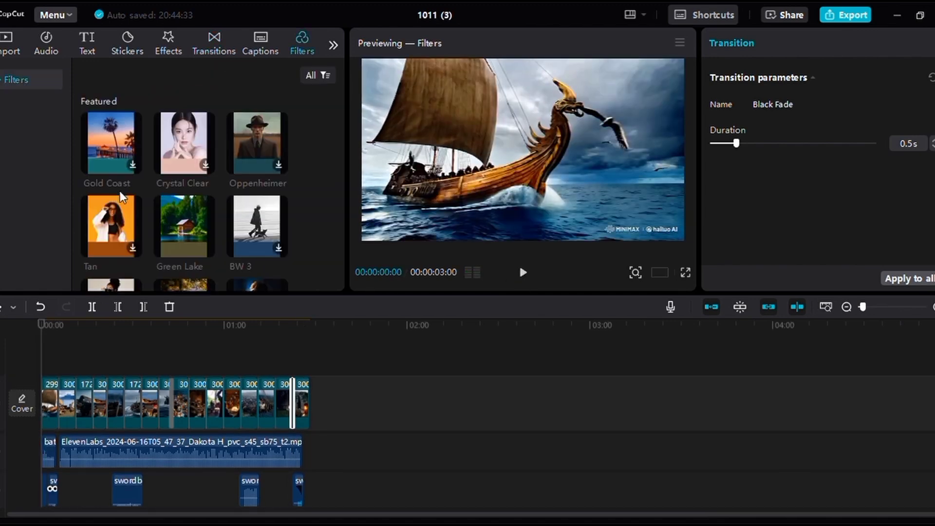
# - Add the Clear filter at the start of the timeline and extend it across the whole video
pyautogui.scroll(-2, 122, 205)
pyautogui.click(132, 266)
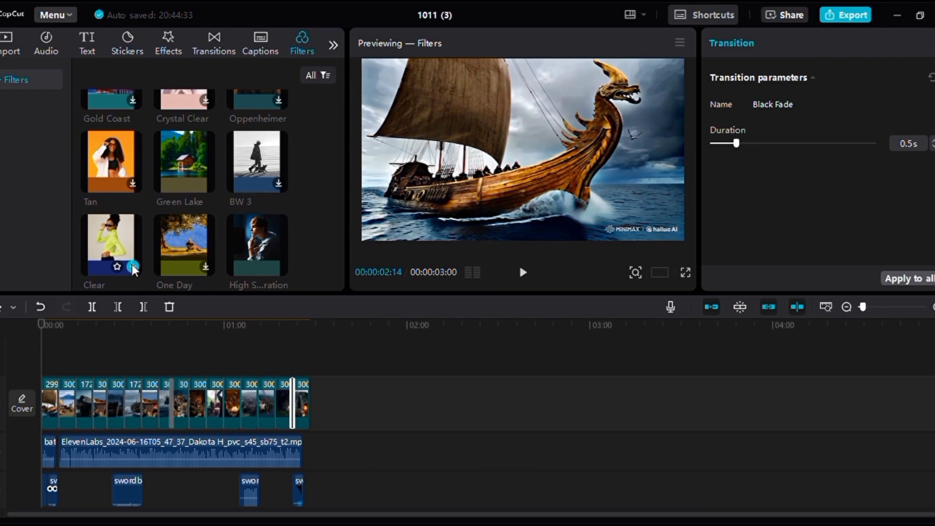
pyautogui.click(47, 384)
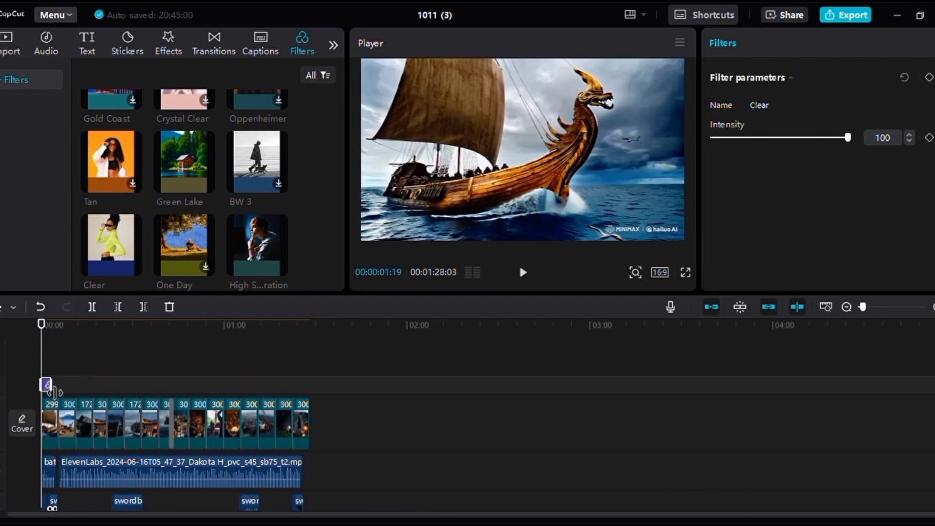
pyautogui.moveTo(57, 392); pyautogui.dragTo(316, 394)
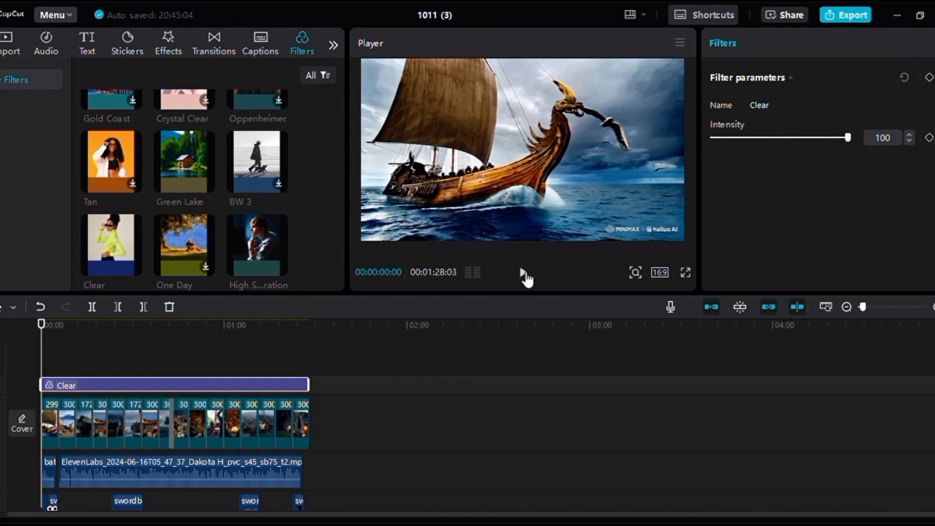
# - Set the Clear filter's intensity to 88 and play back the opening scenes
pyautogui.click(523, 272)
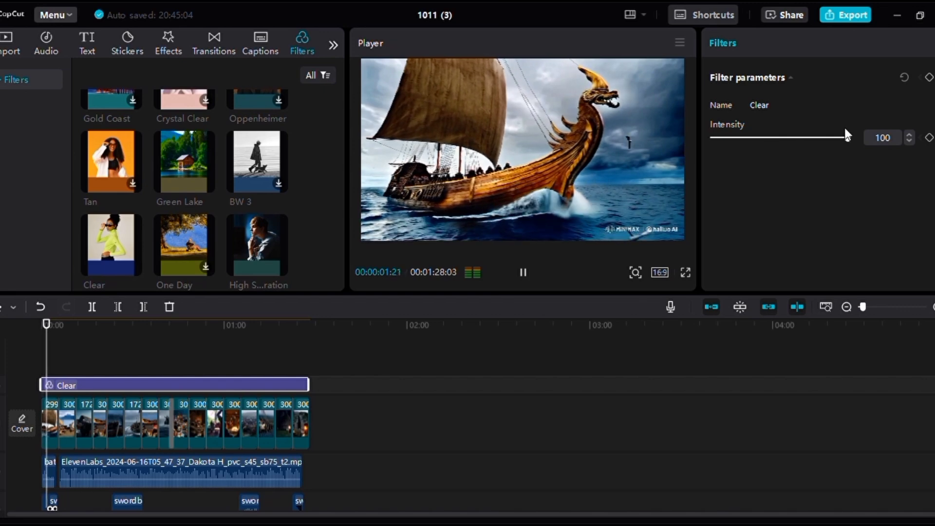
pyautogui.moveTo(848, 137); pyautogui.dragTo(831, 137)
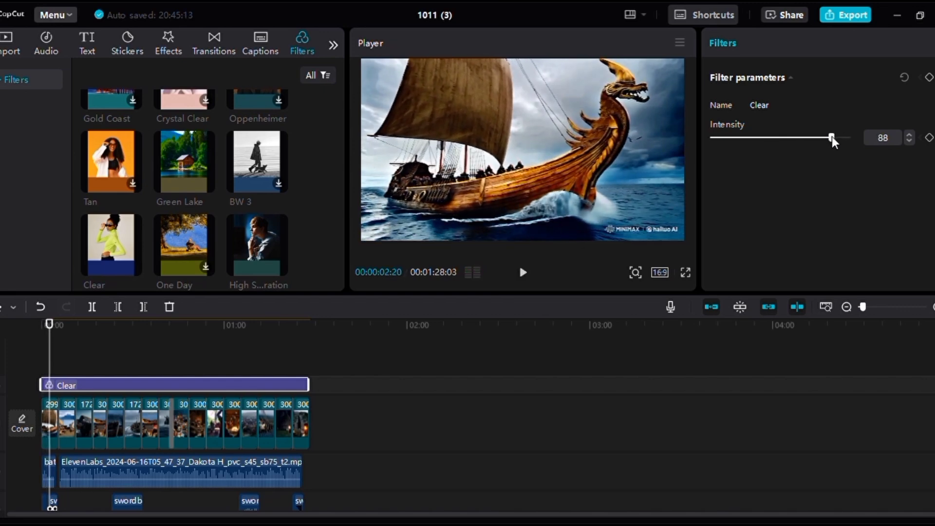
pyautogui.press('Delete')
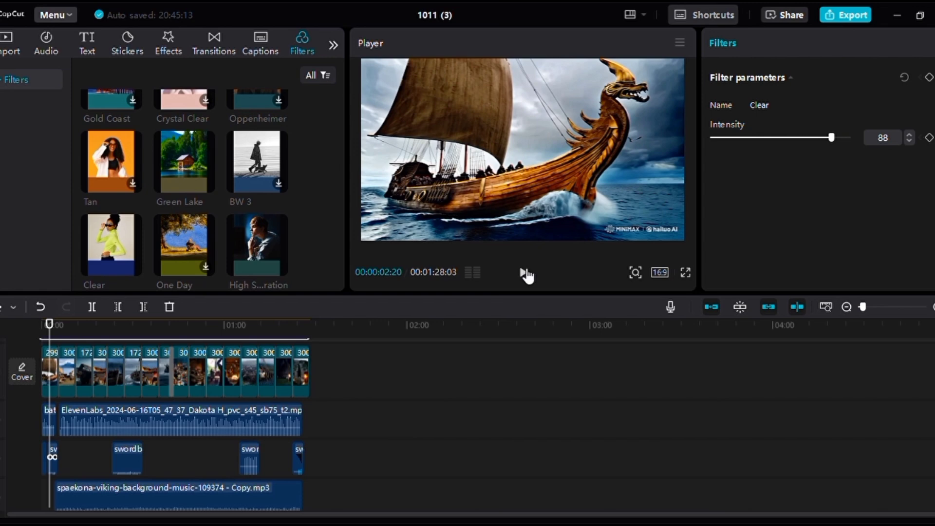
pyautogui.click(524, 274)
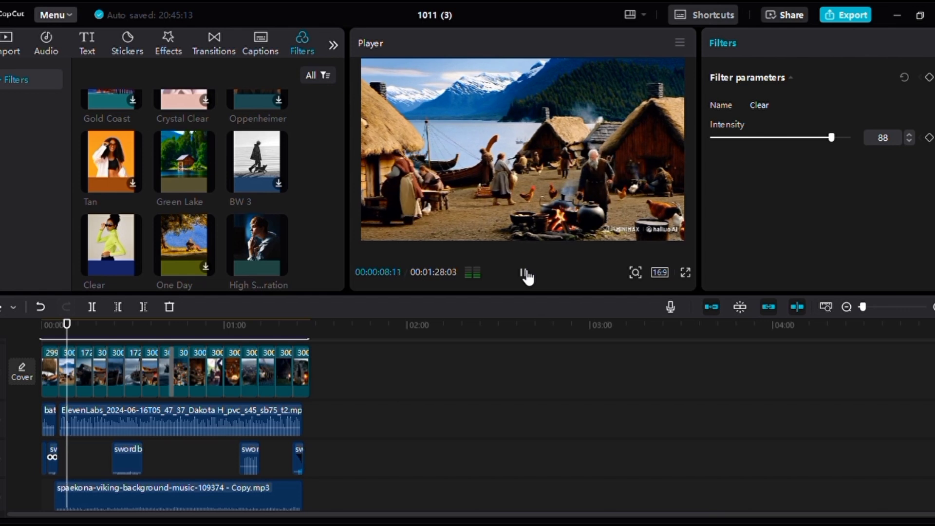
# - Add a default text clip at the start of the timeline and extend it across the whole video
pyautogui.click(87, 44)
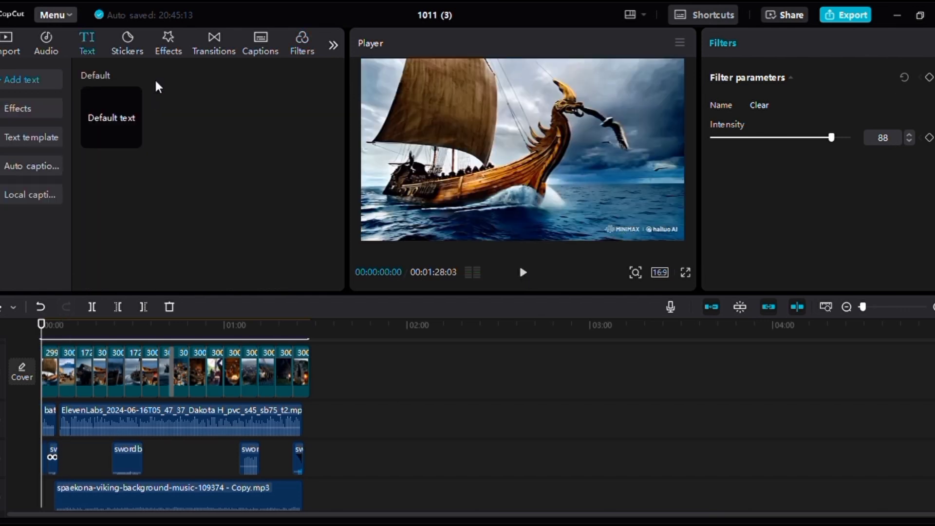
pyautogui.click(108, 124)
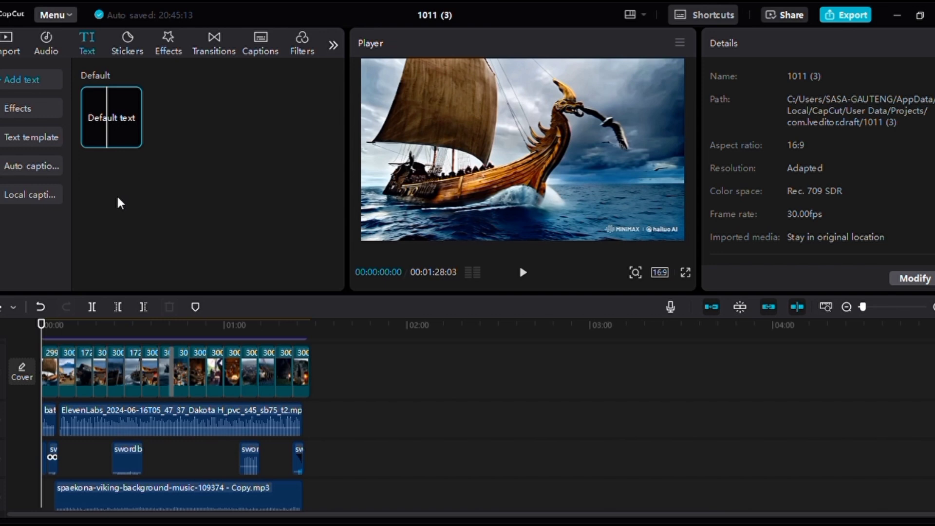
pyautogui.moveTo(134, 140)
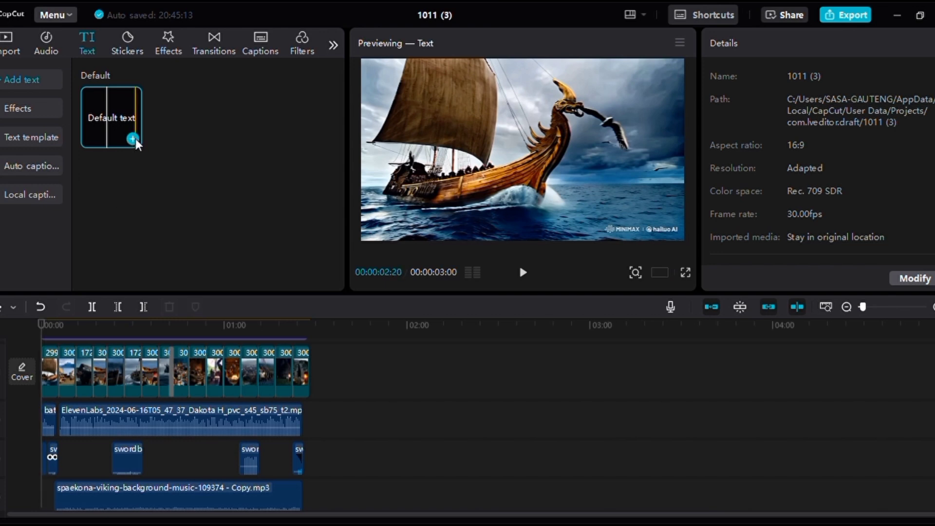
pyautogui.click(134, 140)
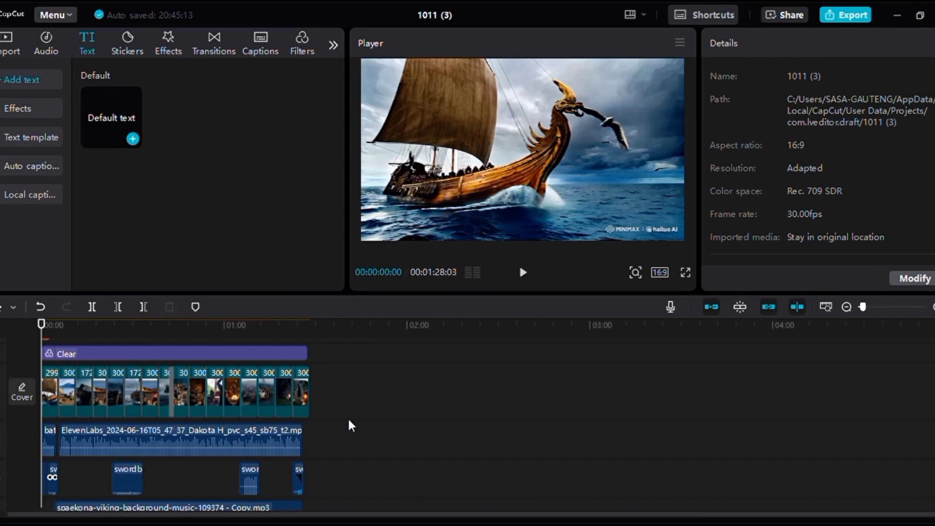
pyautogui.scroll(2, 367, 420)
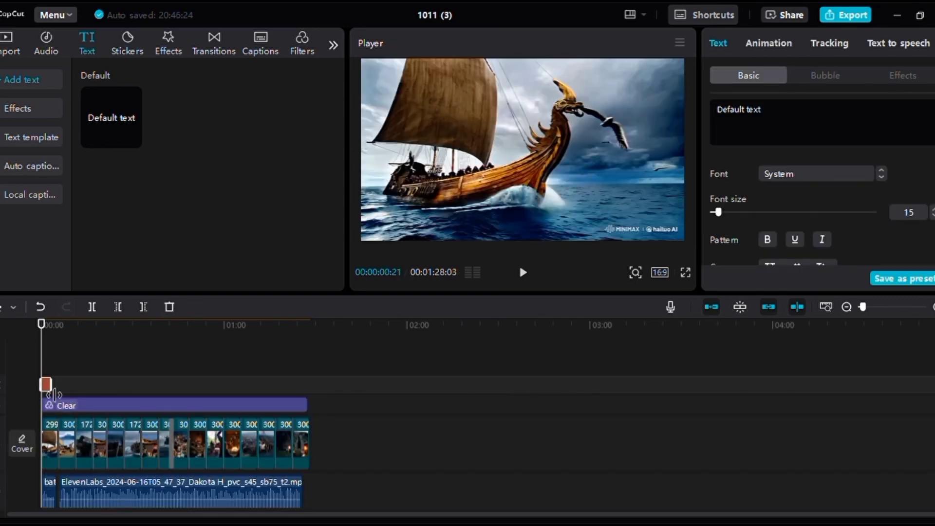
pyautogui.moveTo(54, 395); pyautogui.dragTo(309, 393)
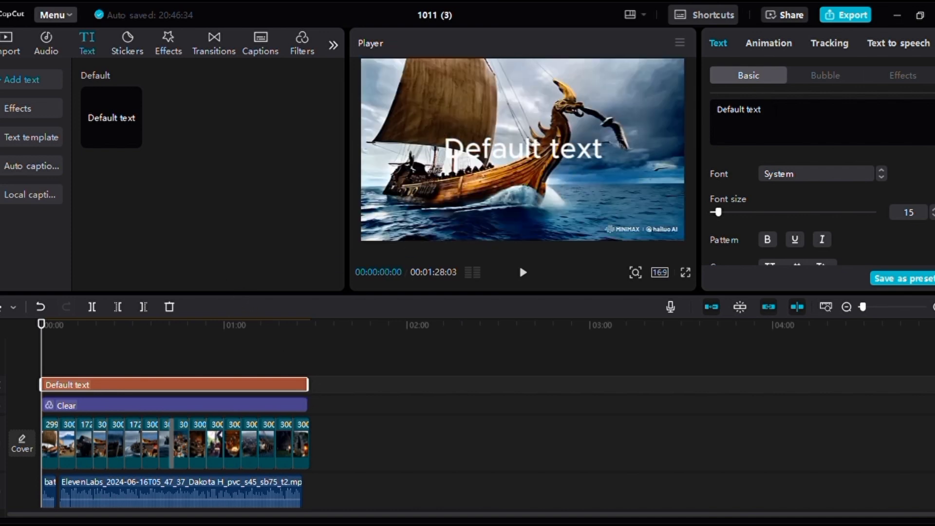
# - Replace the text clip's wording with "AI WORLD"
pyautogui.press('BackSpace')
pyautogui.press('BackSpace')
pyautogui.press('BackSpace')
pyautogui.press('BackSpace')
pyautogui.press('BackSpace')
pyautogui.press('BackSpace')
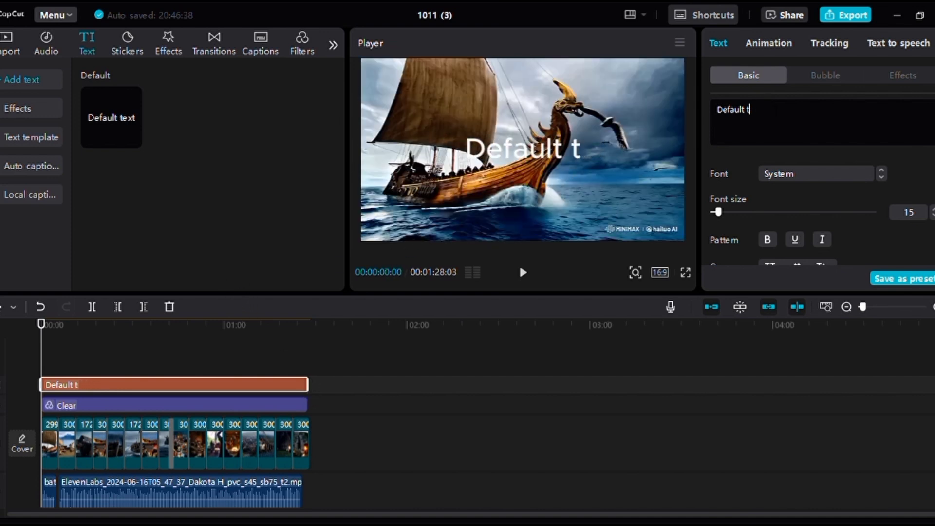
pyautogui.press('BackSpace')
pyautogui.press('BackSpace')
pyautogui.press('BackSpace')
pyautogui.press('BackSpace')
pyautogui.press('BackSpace')
pyautogui.press('BackSpace')
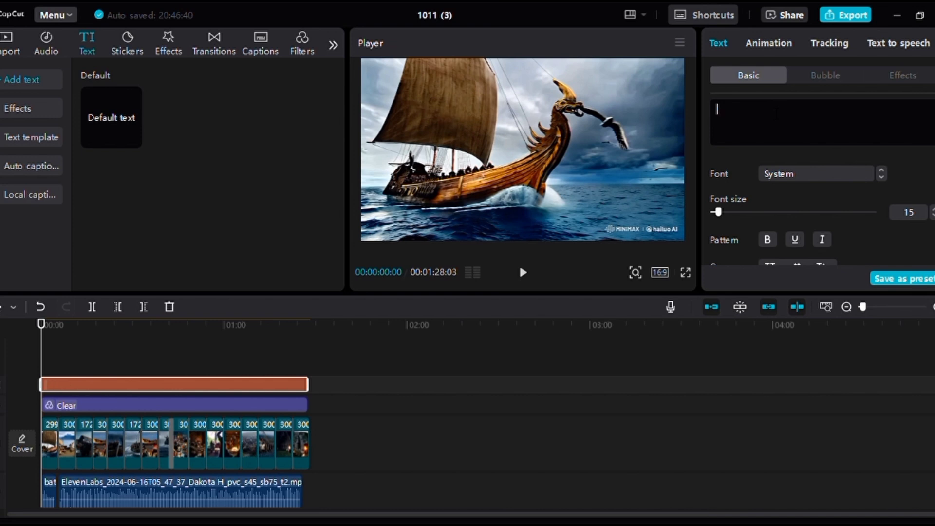
pyautogui.write('AI W')
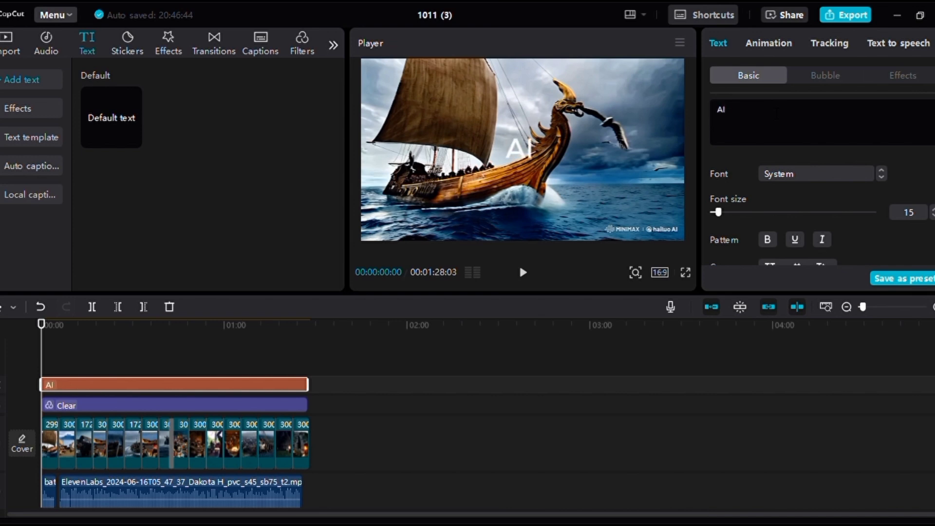
pyautogui.write('ORL')
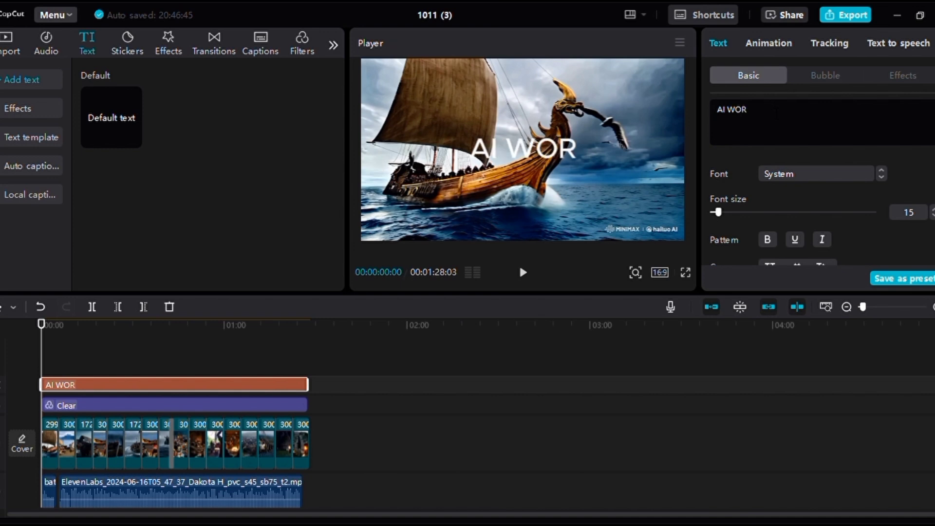
pyautogui.write('D')
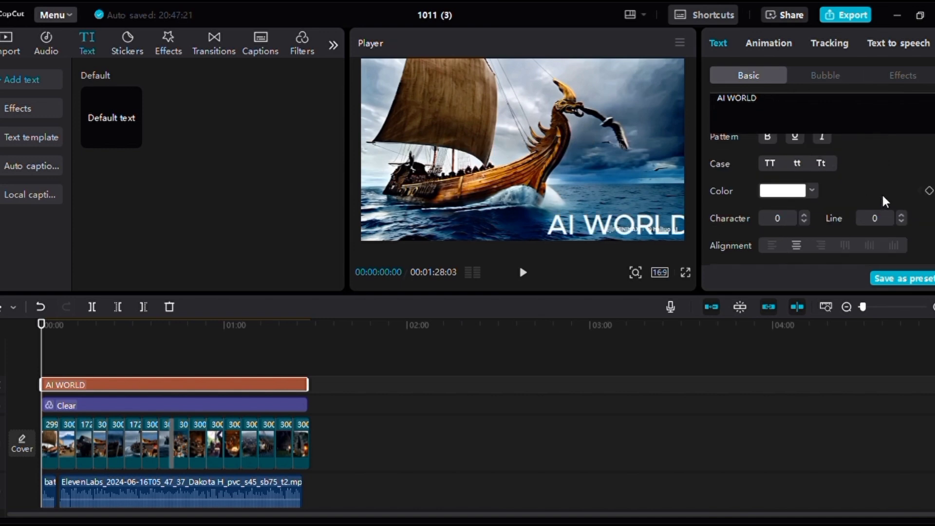
# - Set the AI WORLD text's font size to 10 and position it over the watermark in the video frame's lower-right corner
pyautogui.scroll(3, 885, 200)
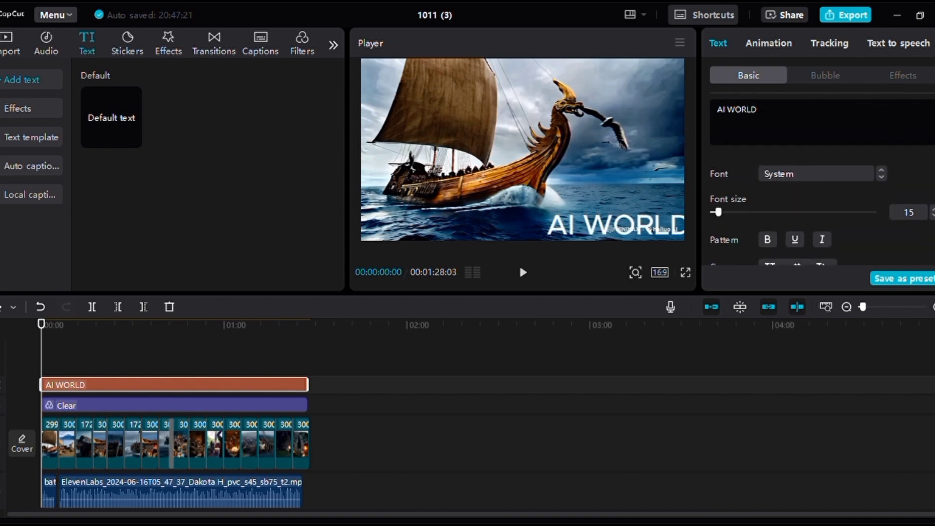
pyautogui.click(934, 215)
pyautogui.click(933, 216)
pyautogui.click(934, 216)
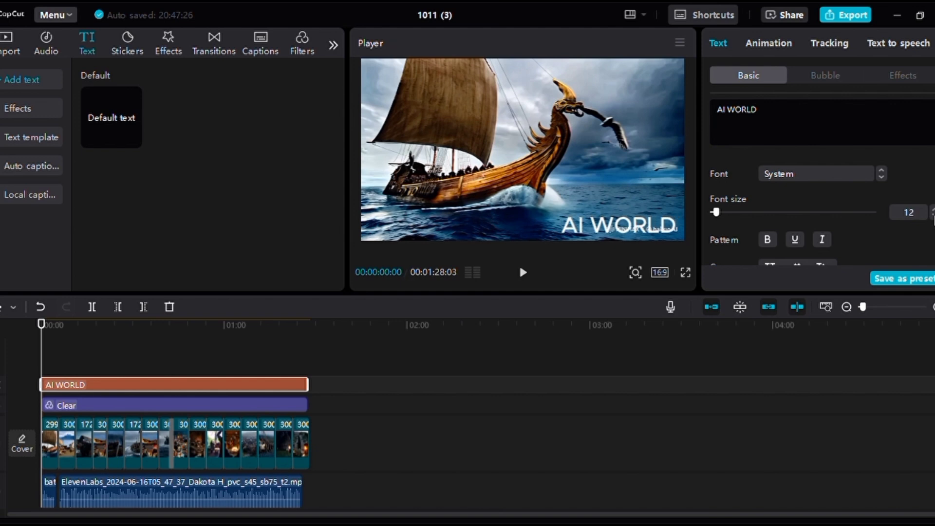
pyautogui.click(934, 216)
pyautogui.click(933, 215)
pyautogui.moveTo(644, 220); pyautogui.dragTo(656, 221)
# - Apply the preset style with white letters on a black background to the AI WORLD text
pyautogui.scroll(-5, 826, 159)
pyautogui.click(827, 156)
pyautogui.click(886, 182)
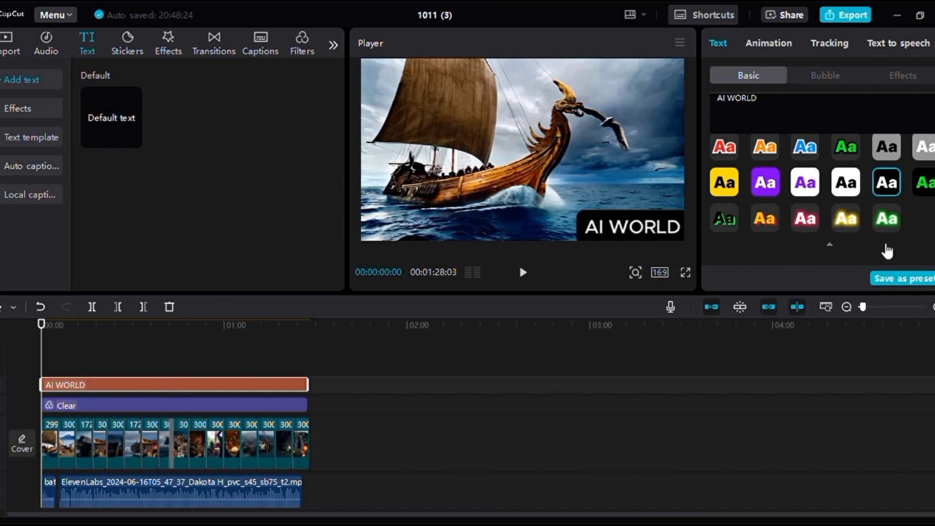
pyautogui.click(830, 244)
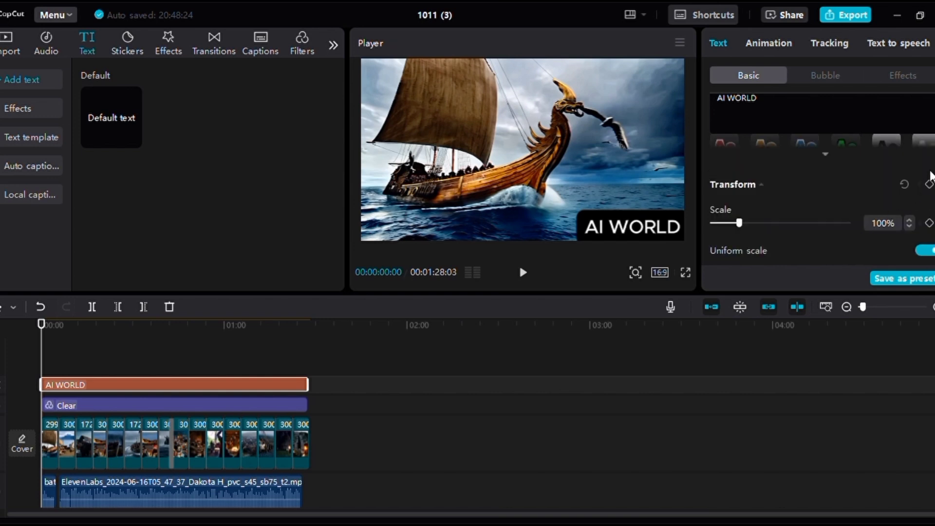
# - Reduce the AI WORLD text's font size to 6 and shift it closer to the video frame's right edge
pyautogui.scroll(5, 837, 172)
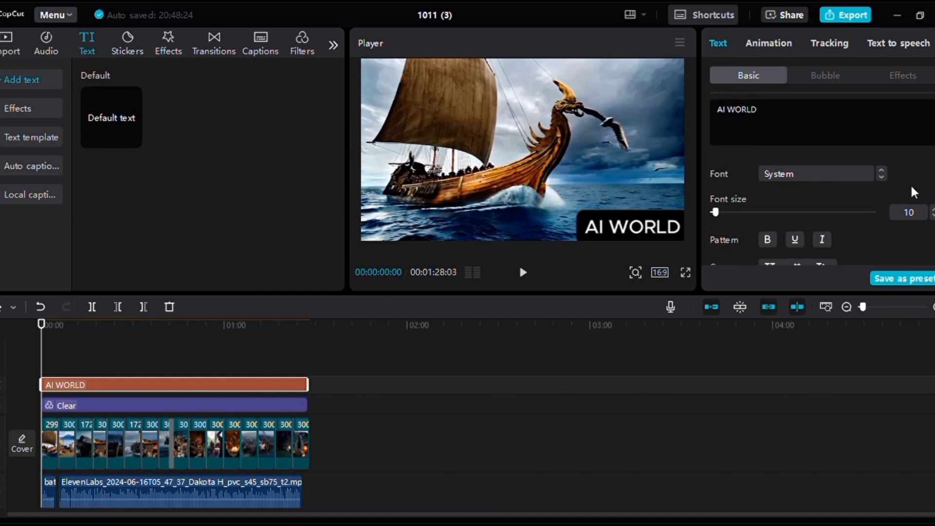
pyautogui.click(932, 215)
pyautogui.click(933, 215)
pyautogui.click(933, 215)
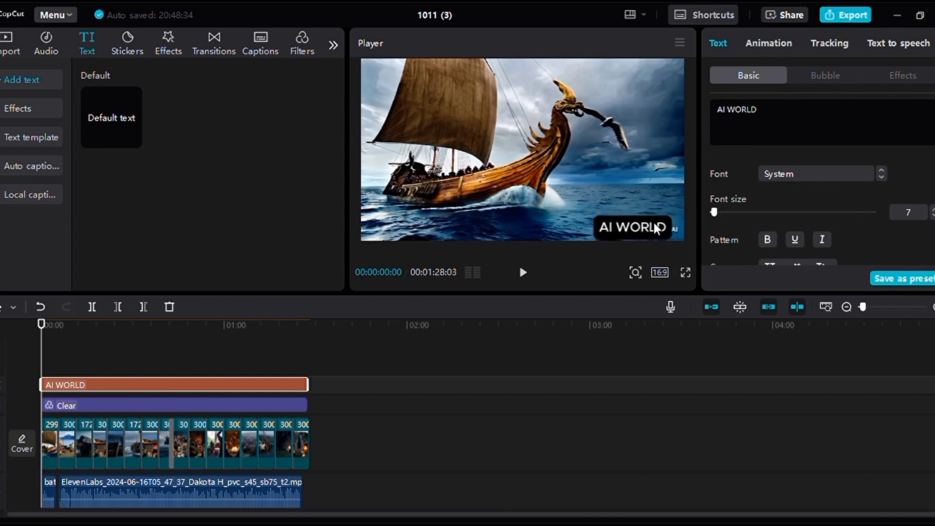
pyautogui.moveTo(656, 226); pyautogui.dragTo(668, 227)
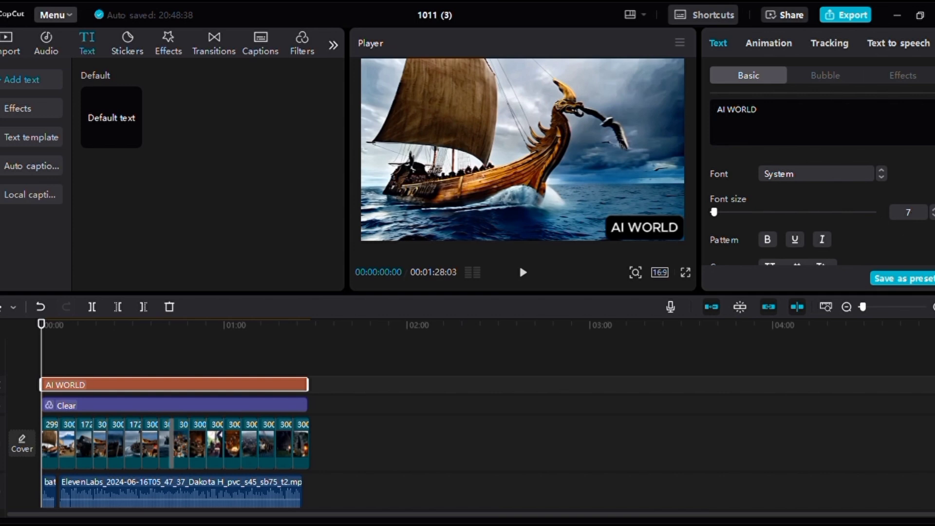
pyautogui.click(932, 216)
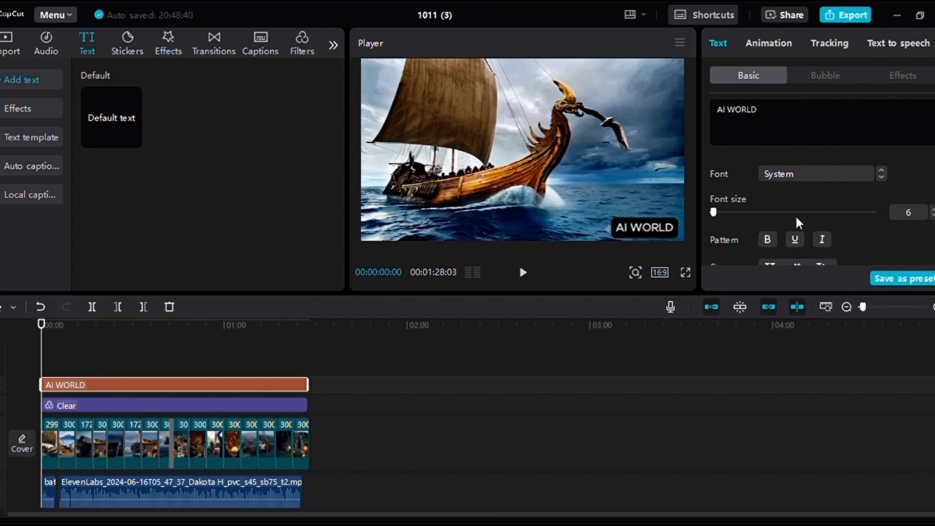
pyautogui.scroll(-2, 850, 229)
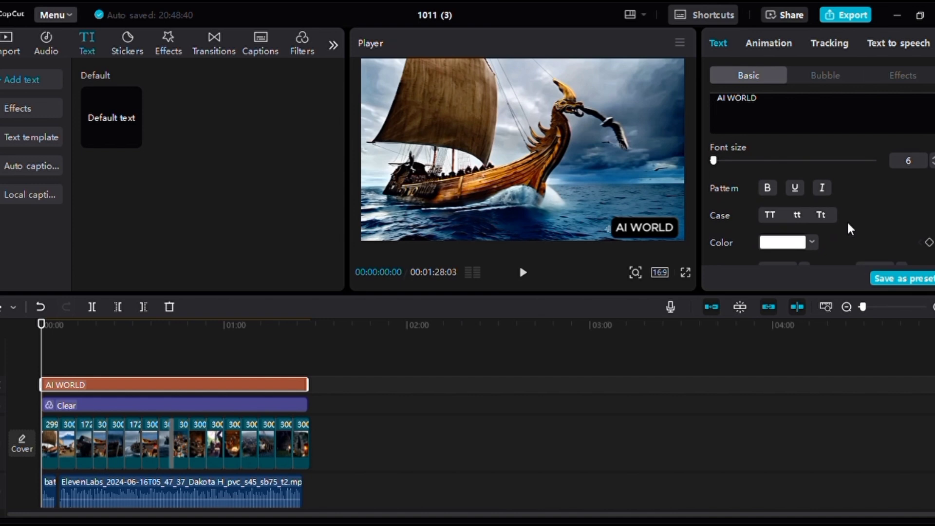
pyautogui.scroll(-2, 849, 229)
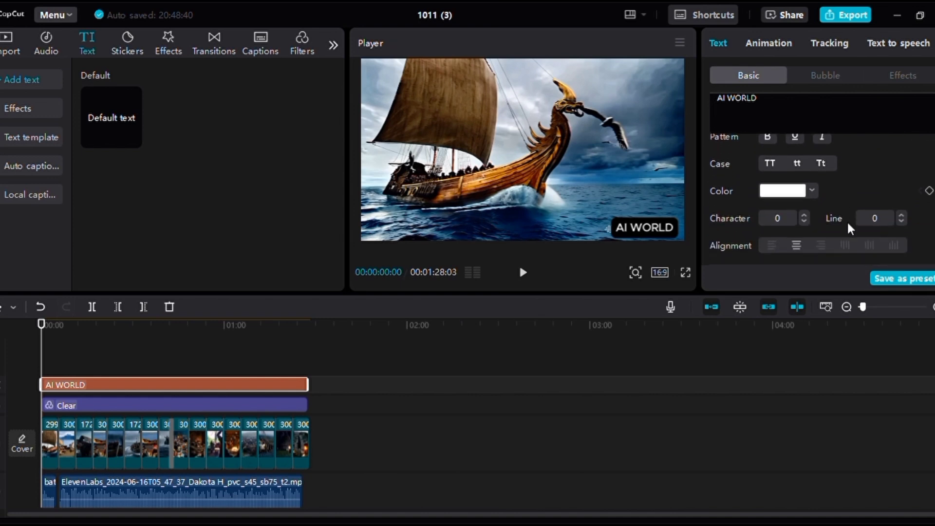
pyautogui.scroll(-2, 850, 229)
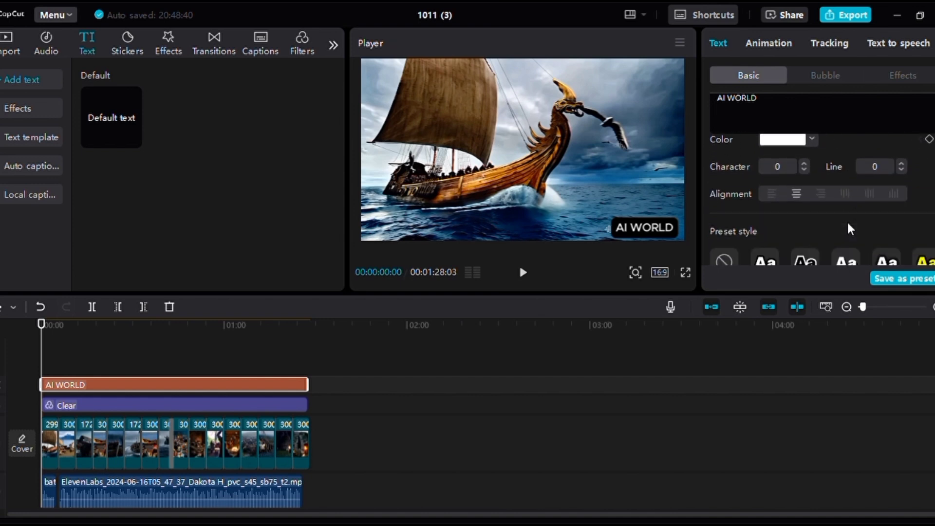
pyautogui.scroll(2, 850, 228)
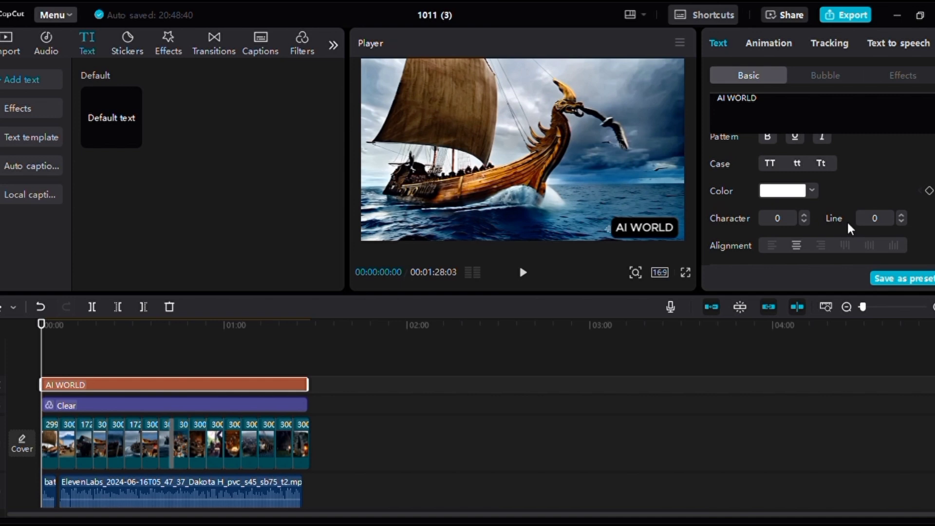
pyautogui.scroll(-2, 849, 229)
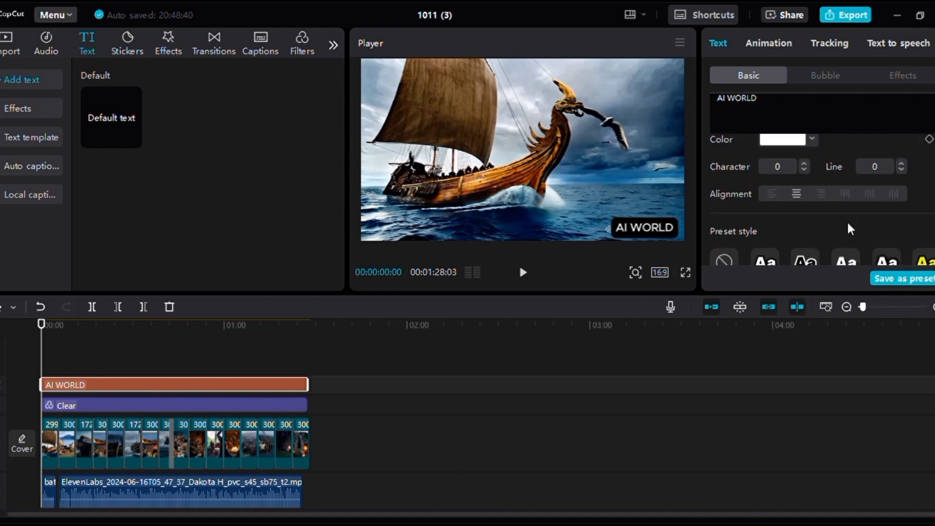